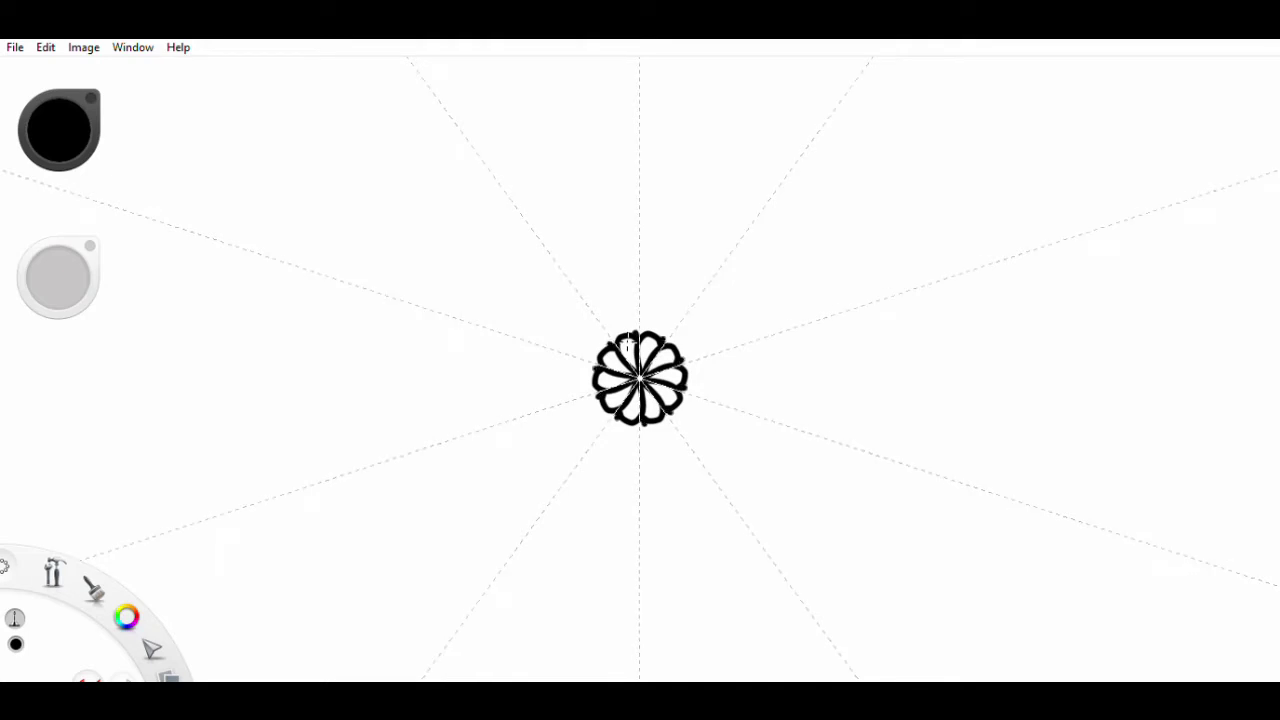
Step: Add radial spokes and small loops around the central rosette and enclose them in a circle using the ellipse guide
{"action": "mouse_move", "coordinate": [623, 330]}
{"action": "left_mouse_down"}
{"action": "mouse_move", "coordinate": [627, 342]}
{"action": "mouse_move", "coordinate": [598, 305]}
{"action": "mouse_move", "coordinate": [590, 320]}
{"action": "mouse_move", "coordinate": [624, 296]}
{"action": "mouse_move", "coordinate": [628, 268]}
{"action": "left_mouse_up"}
{"action": "left_click", "coordinate": [646, 262]}
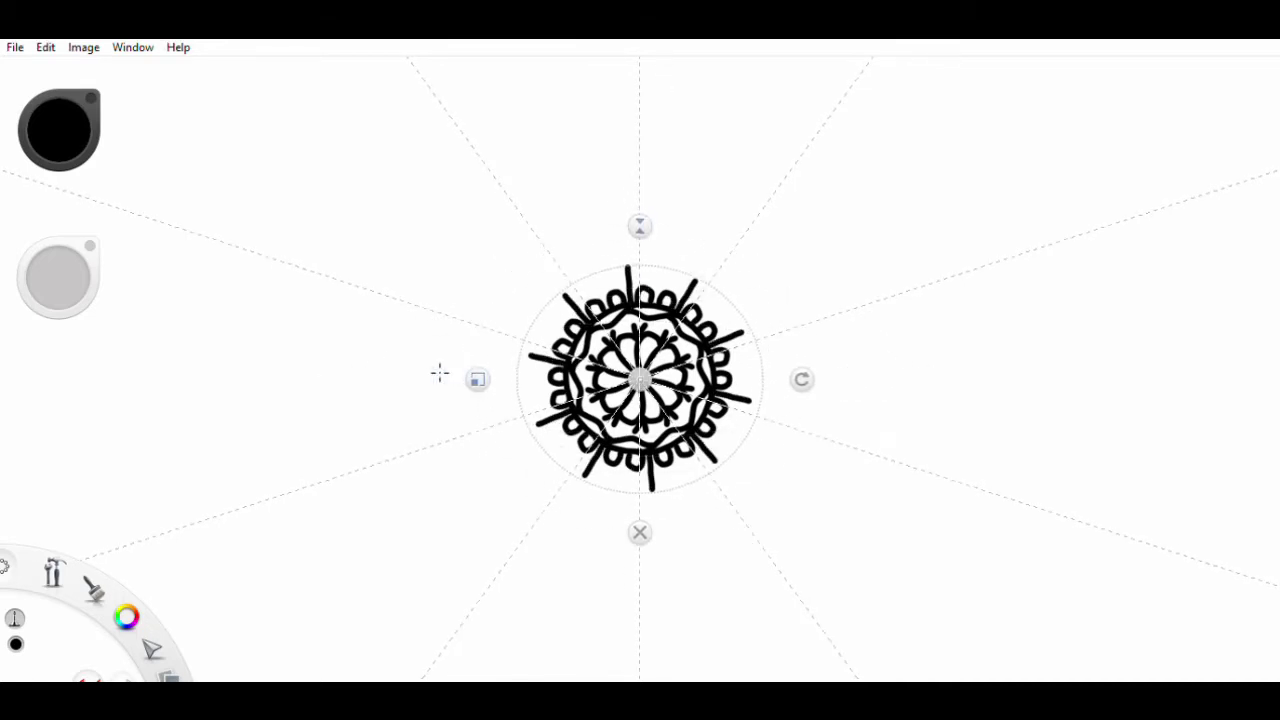
{"action": "left_click_drag", "start_coordinate": [657, 222], "coordinate": [657, 229]}
{"action": "left_click_drag", "start_coordinate": [518, 378], "coordinate": [549, 456]}
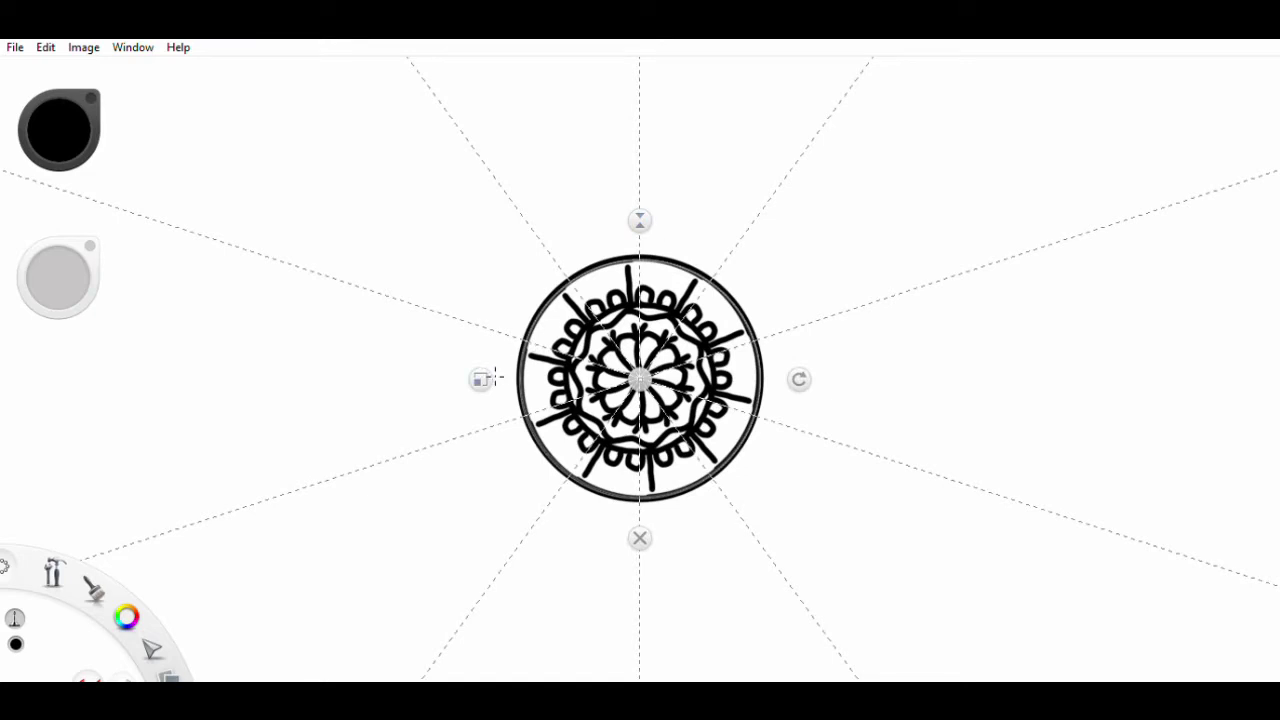
Step: Draw a ring of rounded petals around the circle, with tick-marked edges and two nested small circles inside each petal
{"action": "mouse_move", "coordinate": [641, 255]}
{"action": "left_mouse_down"}
{"action": "mouse_move", "coordinate": [719, 241]}
{"action": "mouse_move", "coordinate": [686, 223]}
{"action": "mouse_move", "coordinate": [690, 233]}
{"action": "mouse_move", "coordinate": [697, 220]}
{"action": "left_mouse_up"}
{"action": "scroll", "coordinate": [645, 235], "scroll_direction": "down", "scroll_amount": 2}
{"action": "mouse_move", "coordinate": [615, 300]}
{"action": "left_mouse_down"}
{"action": "mouse_move", "coordinate": [625, 242]}
{"action": "mouse_move", "coordinate": [674, 242]}
{"action": "mouse_move", "coordinate": [703, 270]}
{"action": "left_mouse_up"}
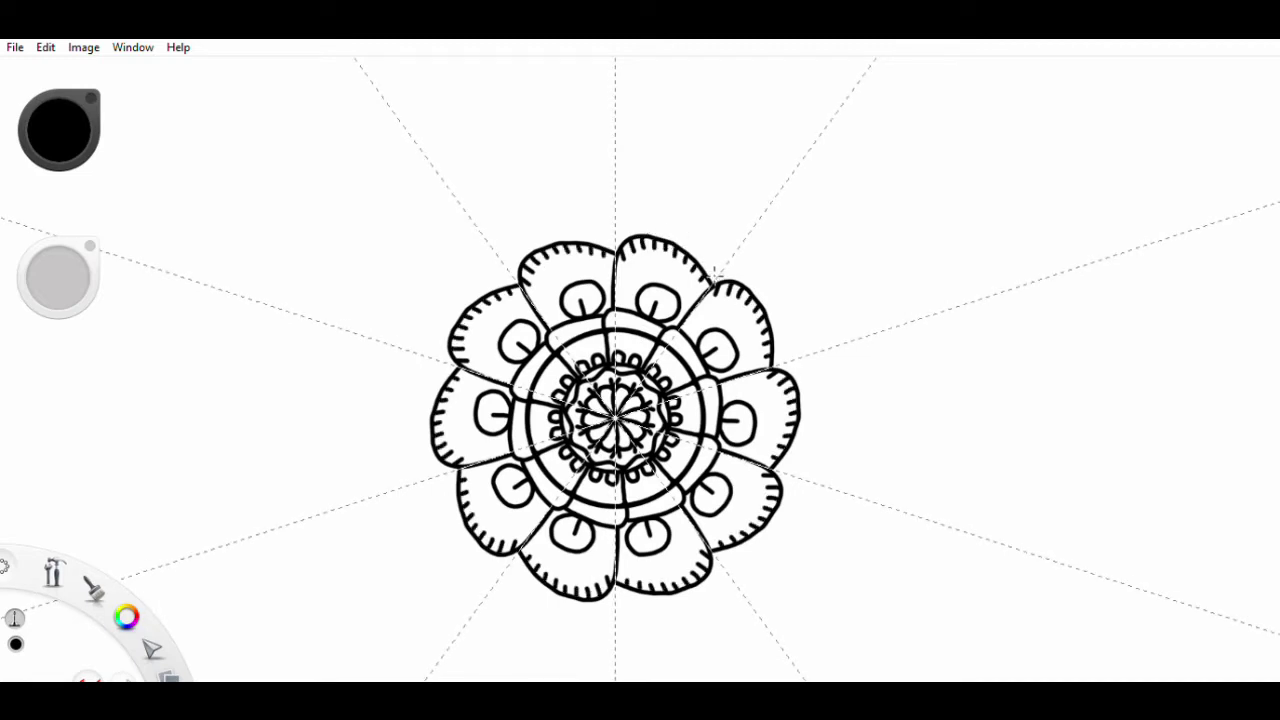
{"action": "left_click_drag", "start_coordinate": [548, 318], "coordinate": [572, 263]}
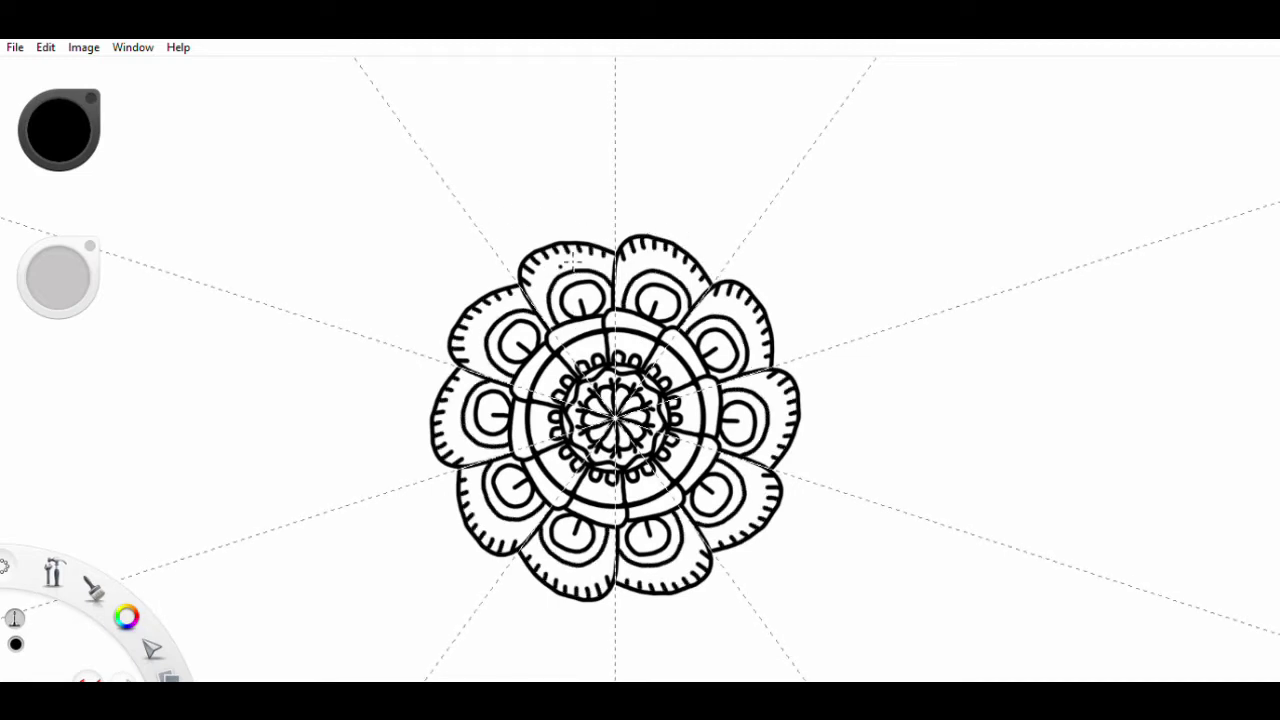
Step: Draw a second, larger petal outline around each petal and trim its outer edge with small scallops
{"action": "left_click_drag", "start_coordinate": [525, 222], "coordinate": [571, 230]}
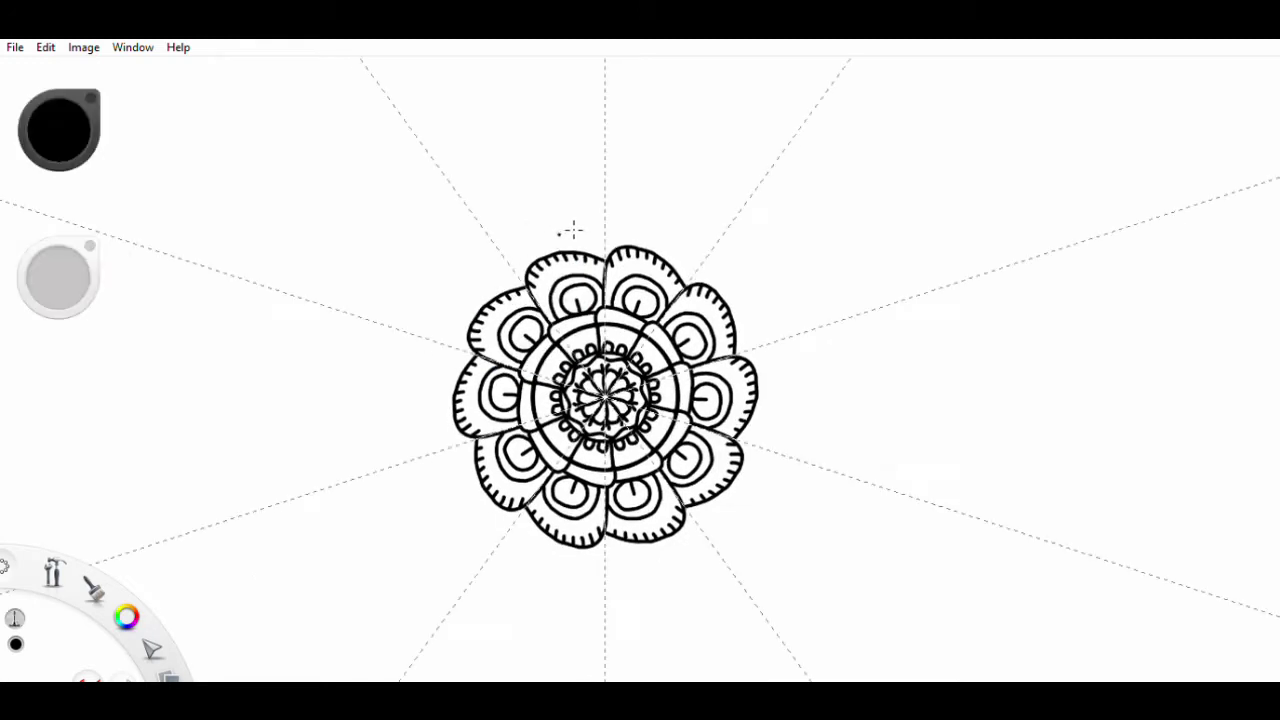
{"action": "mouse_move", "coordinate": [518, 282]}
{"action": "left_mouse_down"}
{"action": "mouse_move", "coordinate": [545, 228]}
{"action": "mouse_move", "coordinate": [600, 240]}
{"action": "left_mouse_up"}
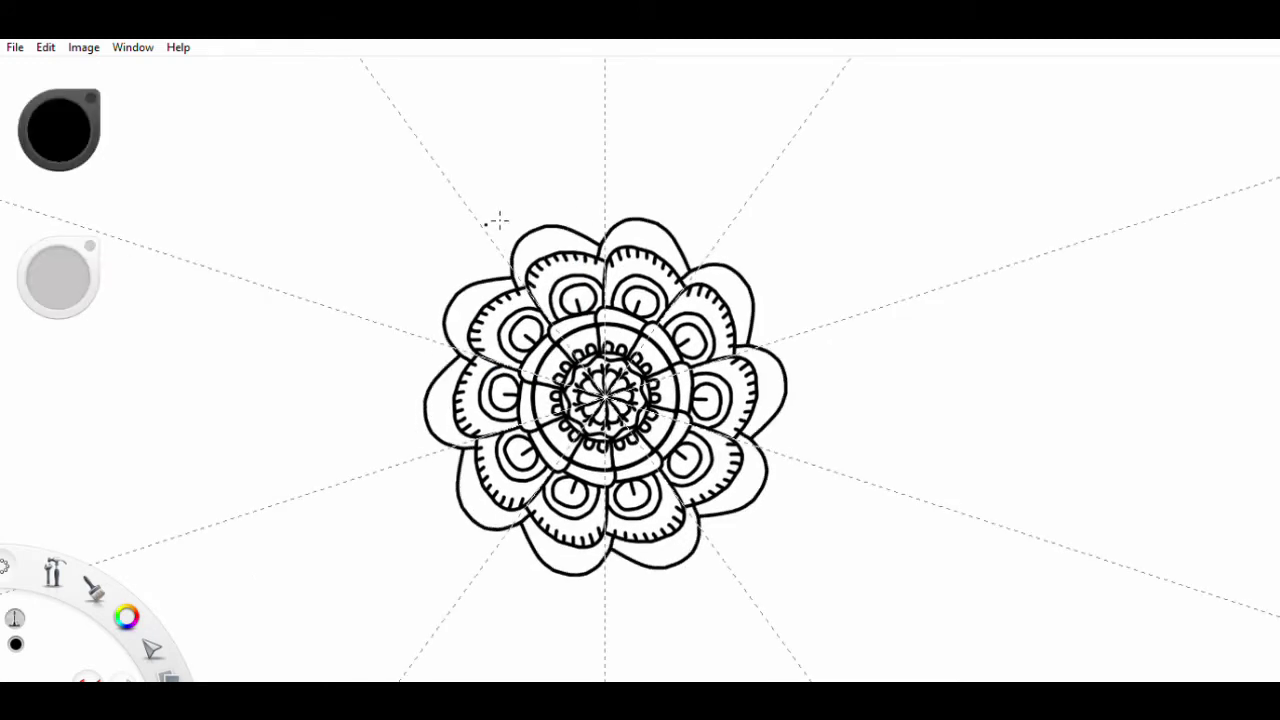
{"action": "mouse_move", "coordinate": [505, 266]}
{"action": "left_mouse_down"}
{"action": "mouse_move", "coordinate": [530, 225]}
{"action": "mouse_move", "coordinate": [583, 222]}
{"action": "left_mouse_up"}
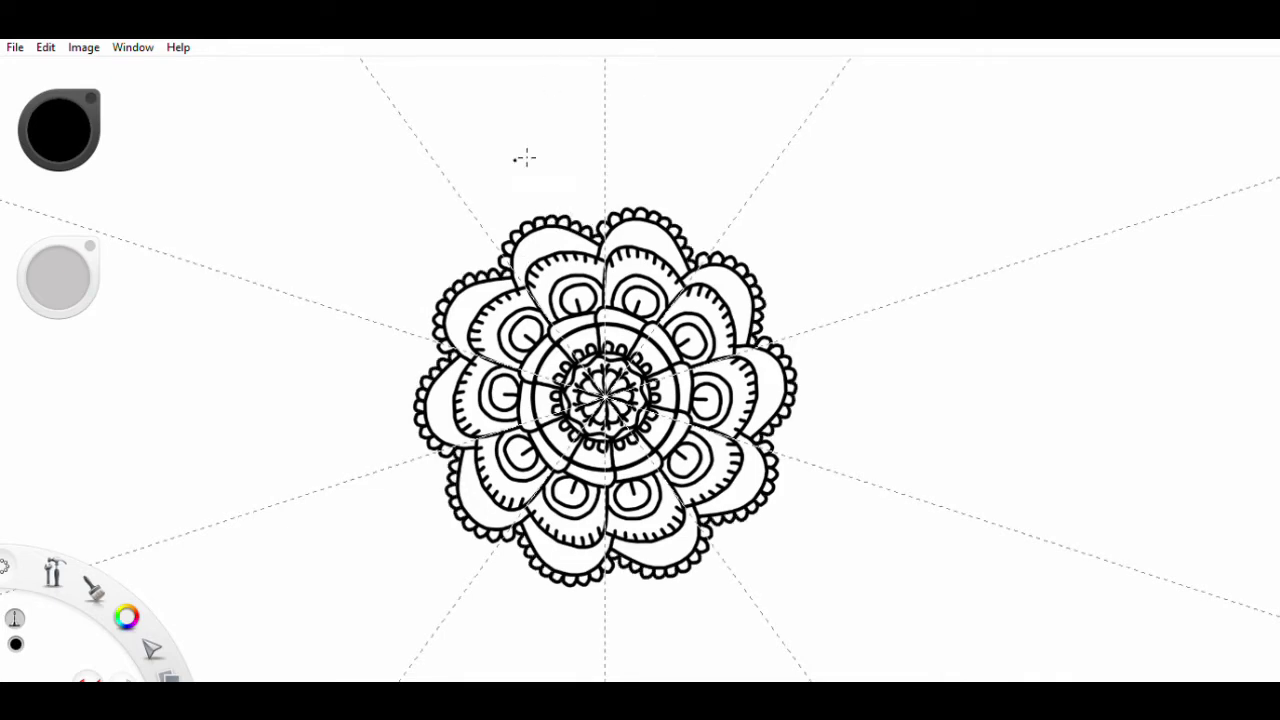
Step: Draw overlapping swirling arcs around the flower with the ellipse guide and line their inner edges with small scallops
{"action": "left_click_drag", "start_coordinate": [520, 206], "coordinate": [533, 237]}
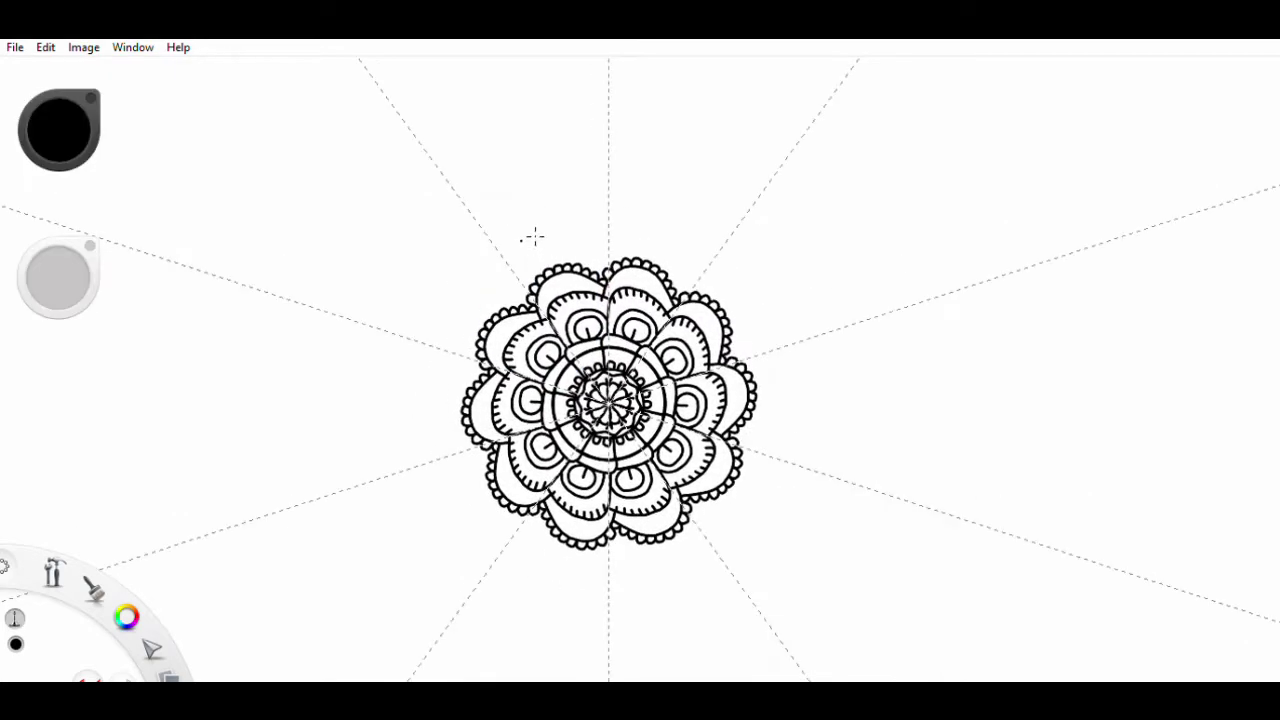
{"action": "left_click", "coordinate": [608, 206]}
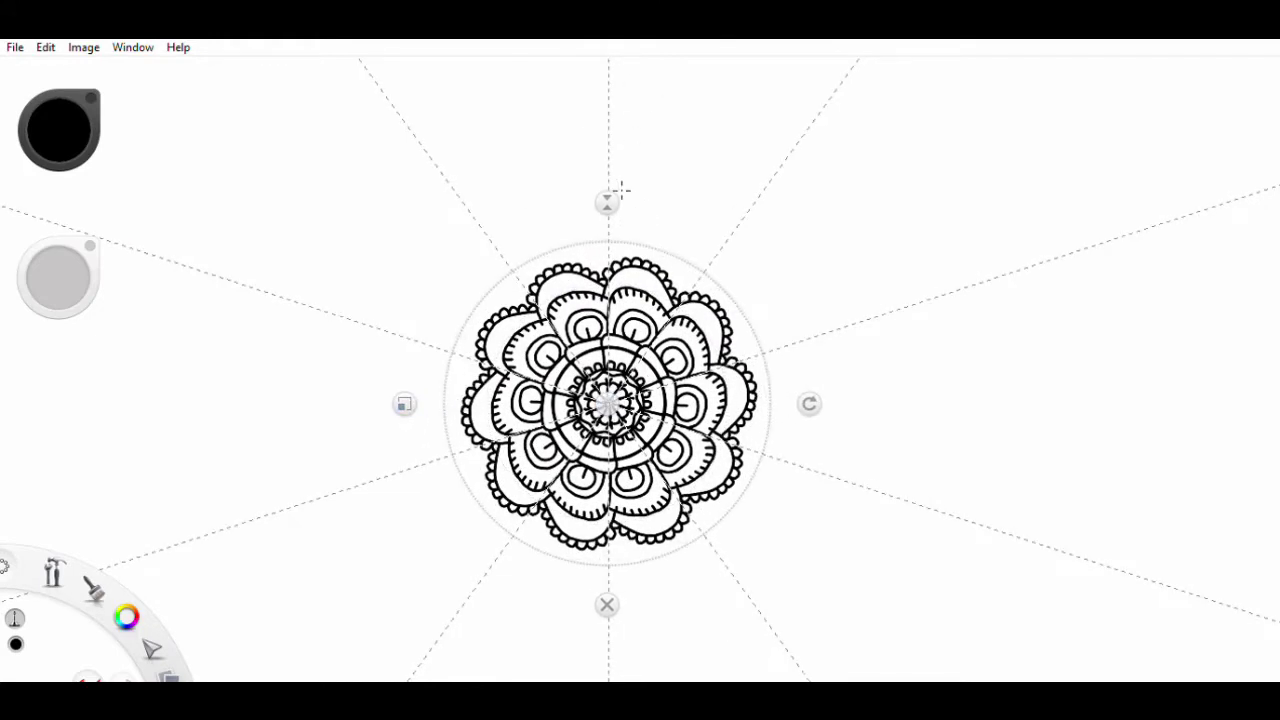
{"action": "mouse_move", "coordinate": [420, 397]}
{"action": "left_mouse_down"}
{"action": "mouse_move", "coordinate": [520, 266]}
{"action": "mouse_move", "coordinate": [600, 214]}
{"action": "left_mouse_up"}
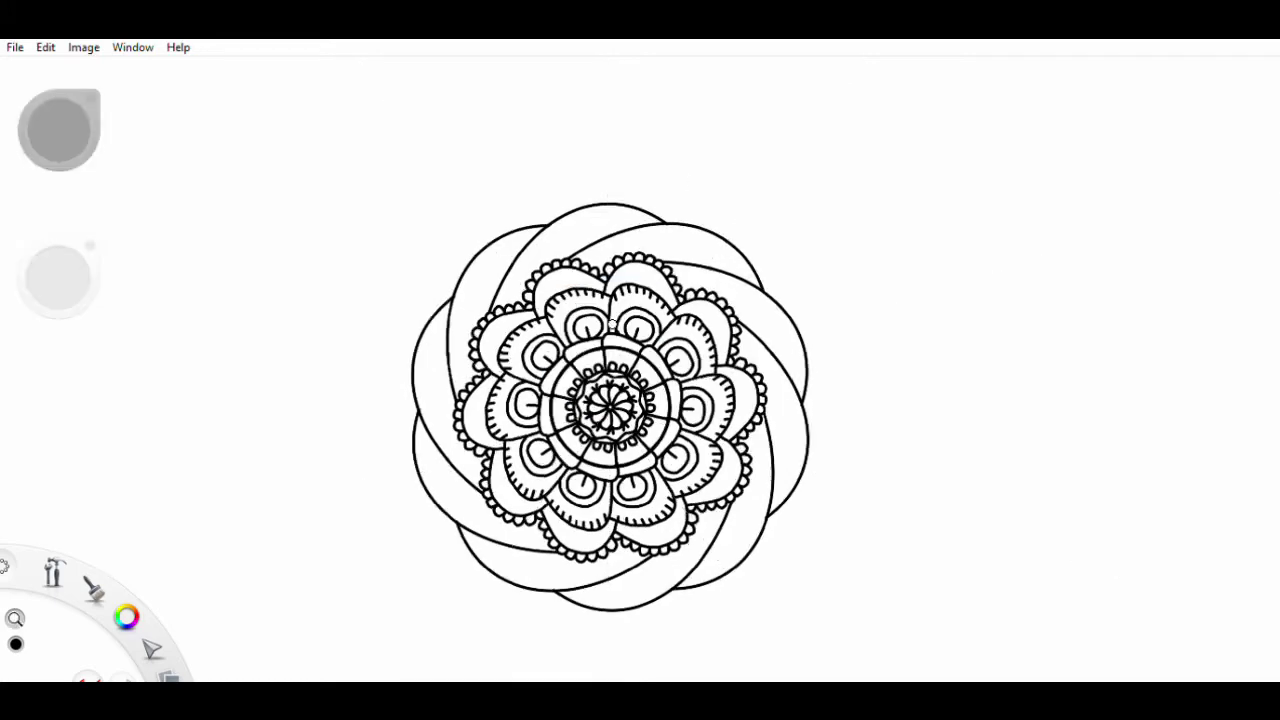
{"action": "scroll", "coordinate": [511, 302], "scroll_direction": "up", "scroll_amount": 3}
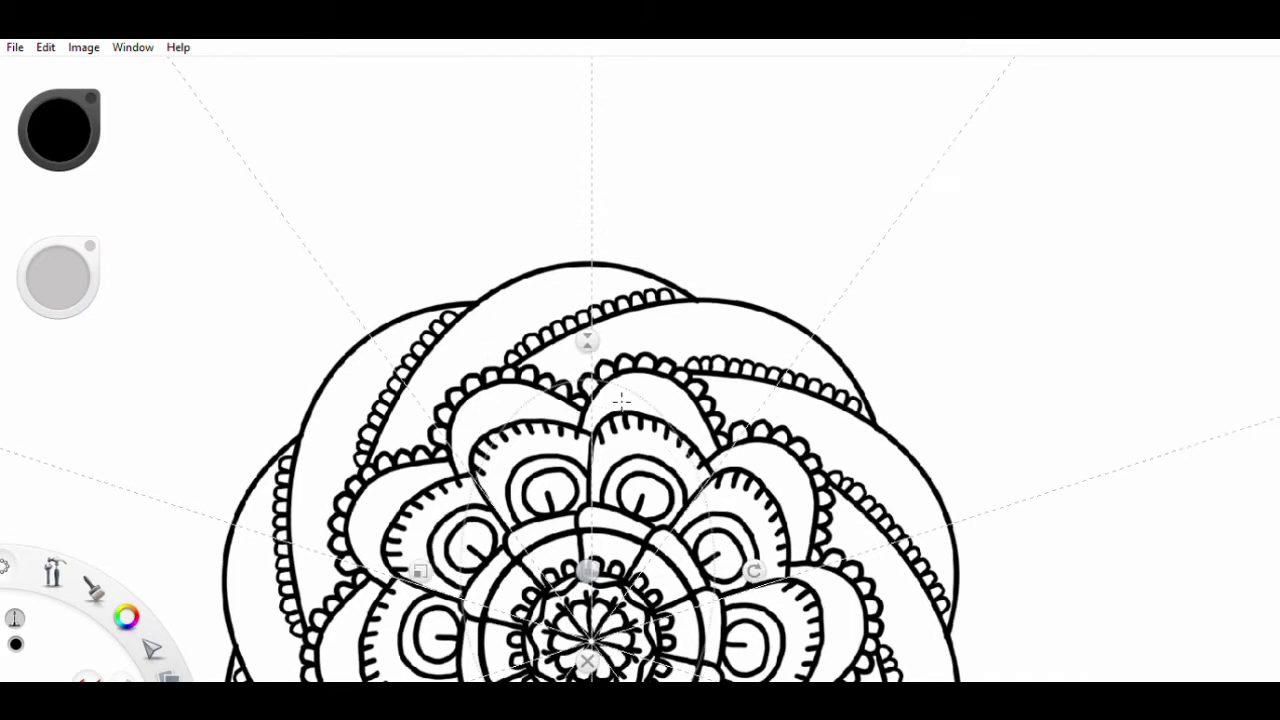
Step: Recentre and enlarge the ellipse guide on the mandala and draw a thin parallel arc inside each swirl band
{"action": "left_click_drag", "start_coordinate": [590, 640], "coordinate": [589, 570]}
{"action": "left_click_drag", "start_coordinate": [590, 405], "coordinate": [588, 185]}
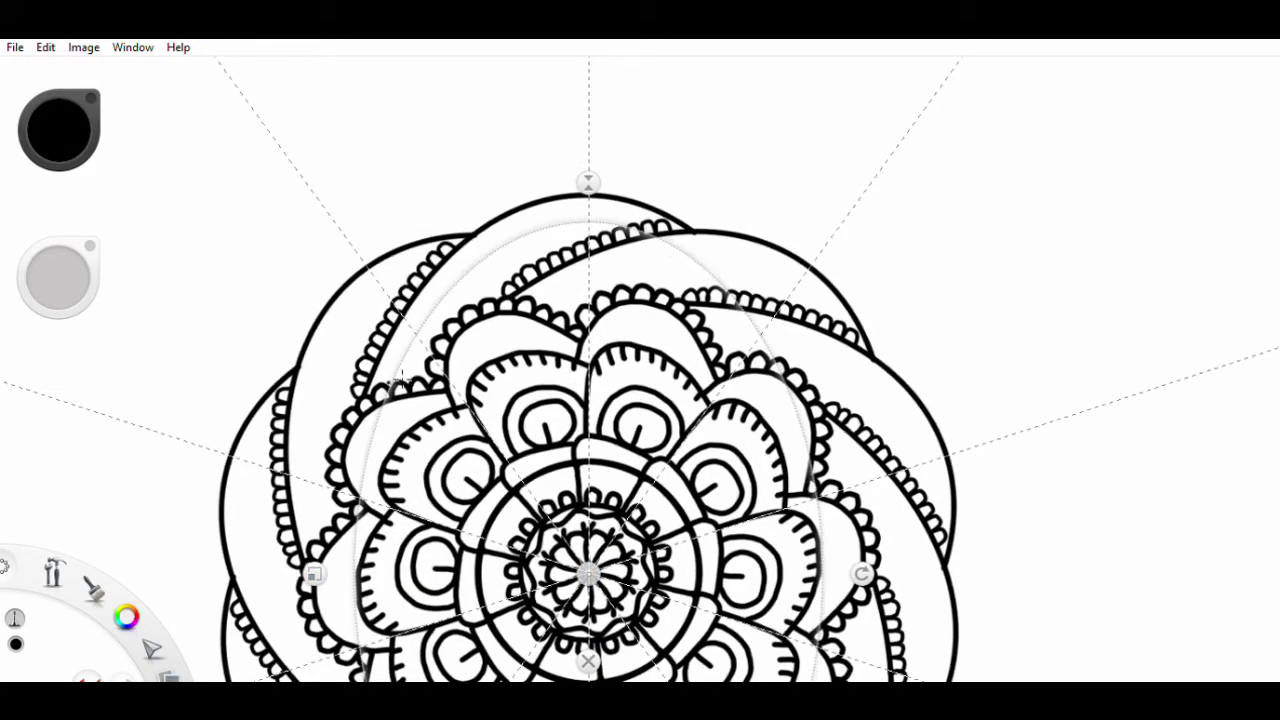
{"action": "left_click_drag", "start_coordinate": [440, 243], "coordinate": [402, 385]}
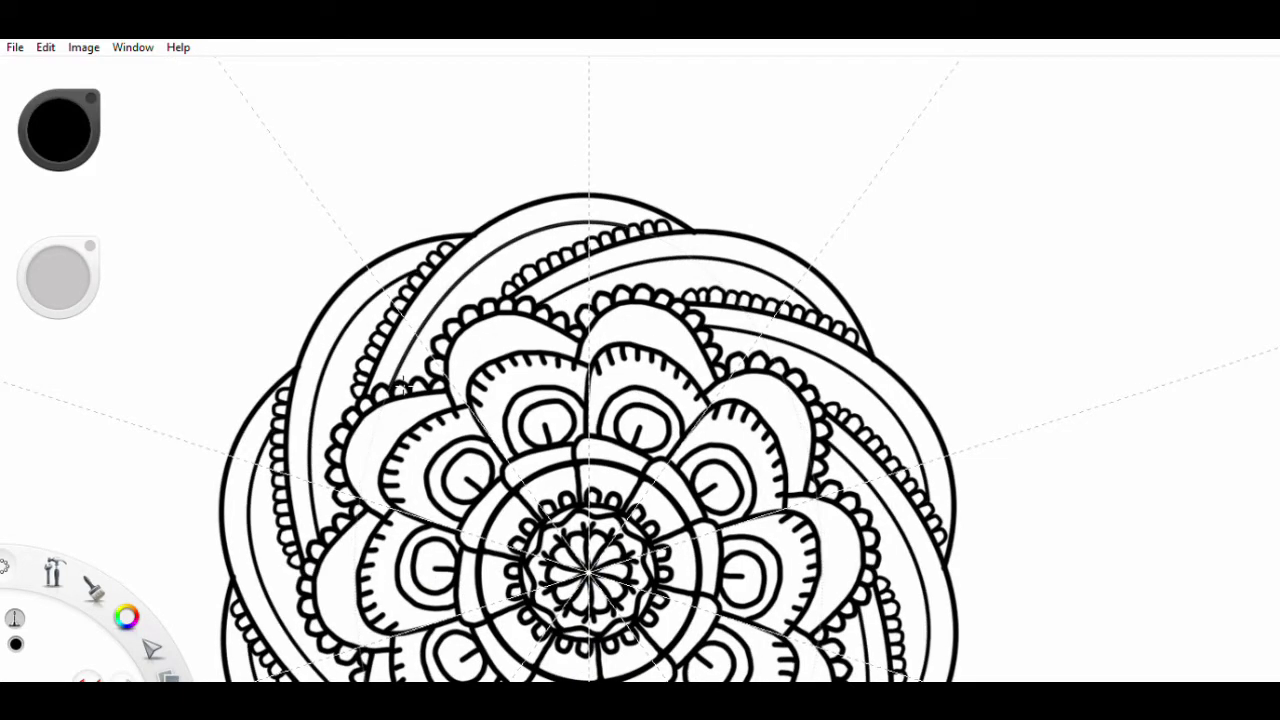
Step: Try to draw separate pointed petals around the outside of the swirl ring, and undo them
{"action": "key", "text": "space"}
{"action": "left_click_drag", "start_coordinate": [640, 371], "coordinate": [617, 328]}
{"action": "key", "text": "space"}
{"action": "left_click_drag", "start_coordinate": [609, 491], "coordinate": [508, 345]}
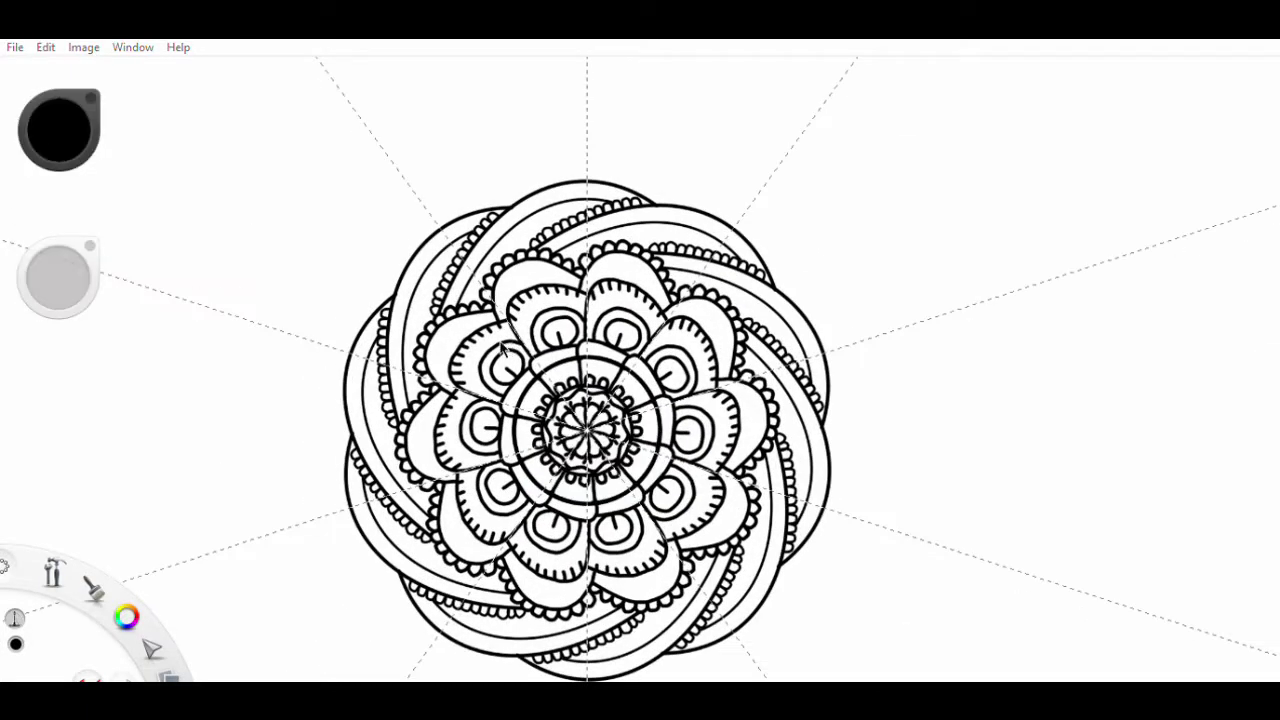
{"action": "key", "text": "space"}
{"action": "left_click_drag", "start_coordinate": [406, 275], "coordinate": [455, 340]}
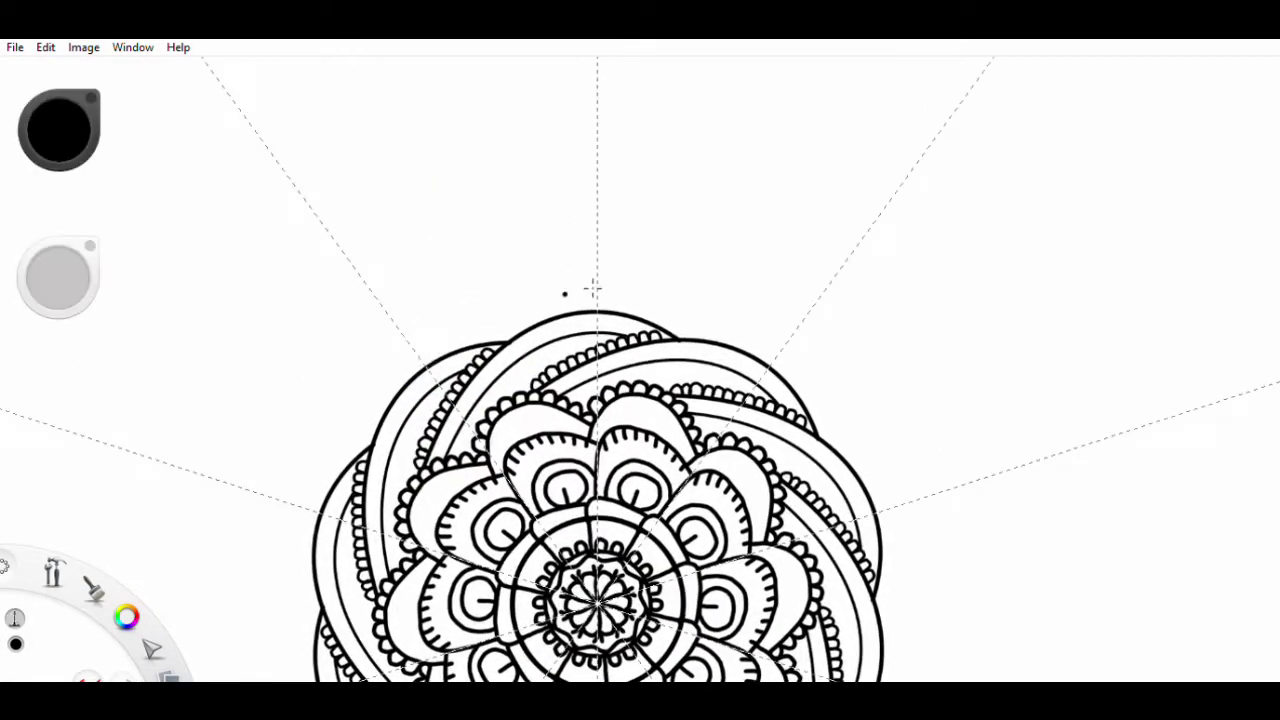
{"action": "mouse_move", "coordinate": [571, 305]}
{"action": "left_mouse_down"}
{"action": "mouse_move", "coordinate": [594, 186]}
{"action": "mouse_move", "coordinate": [657, 257]}
{"action": "mouse_move", "coordinate": [665, 320]}
{"action": "left_mouse_up"}
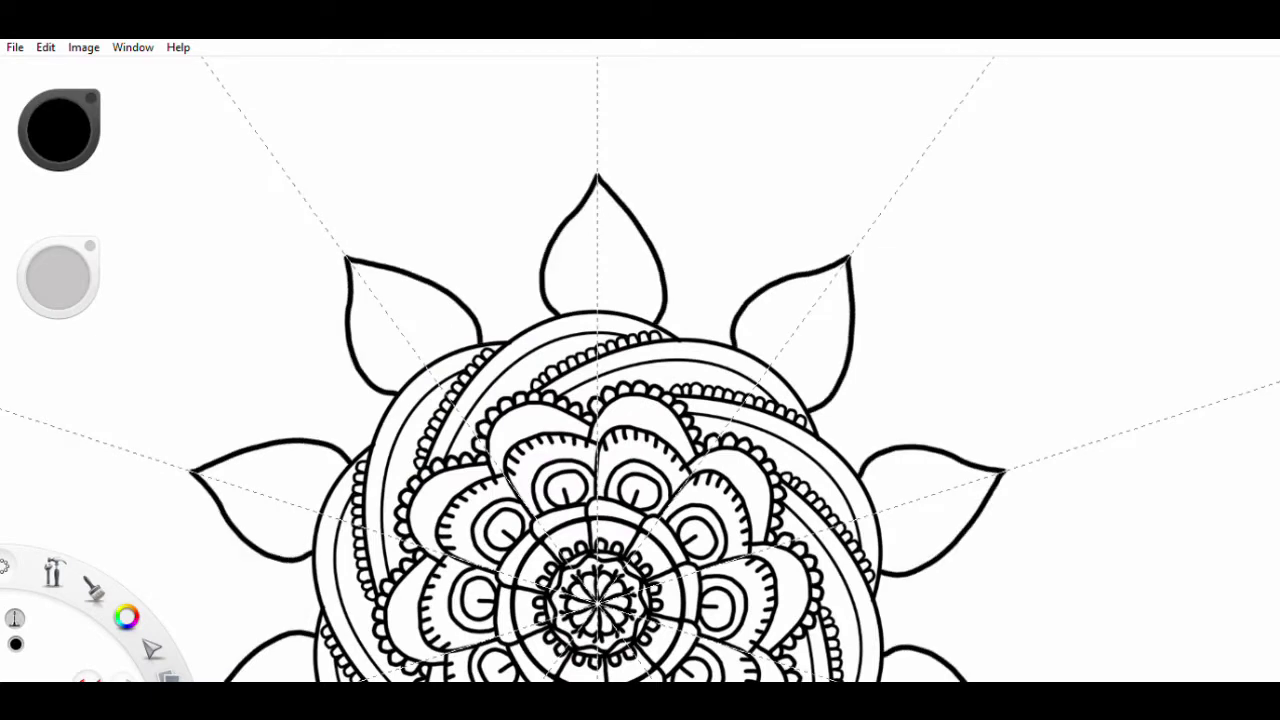
{"action": "key", "text": "ctrl+z"}
{"action": "key", "text": "e"}
{"action": "mouse_move", "coordinate": [589, 183]}
{"action": "left_mouse_down"}
{"action": "mouse_move", "coordinate": [603, 283]}
{"action": "mouse_move", "coordinate": [600, 152]}
{"action": "mouse_move", "coordinate": [611, 177]}
{"action": "mouse_move", "coordinate": [596, 141]}
{"action": "left_mouse_up"}
{"action": "mouse_move", "coordinate": [486, 340]}
{"action": "left_mouse_down"}
{"action": "mouse_move", "coordinate": [528, 228]}
{"action": "mouse_move", "coordinate": [594, 181]}
{"action": "mouse_move", "coordinate": [635, 205]}
{"action": "mouse_move", "coordinate": [668, 330]}
{"action": "left_mouse_up"}
{"action": "key", "text": "ctrl+z"}
{"action": "key", "text": "ctrl+z"}
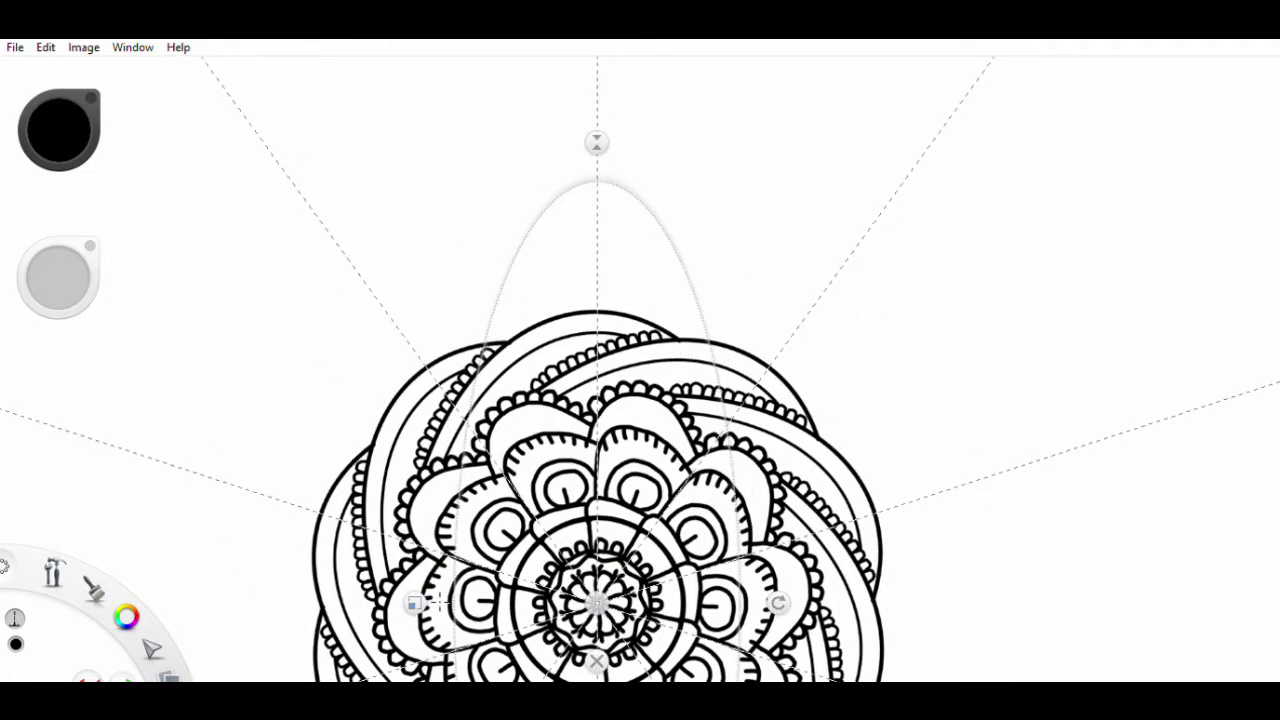
{"action": "key", "text": "e"}
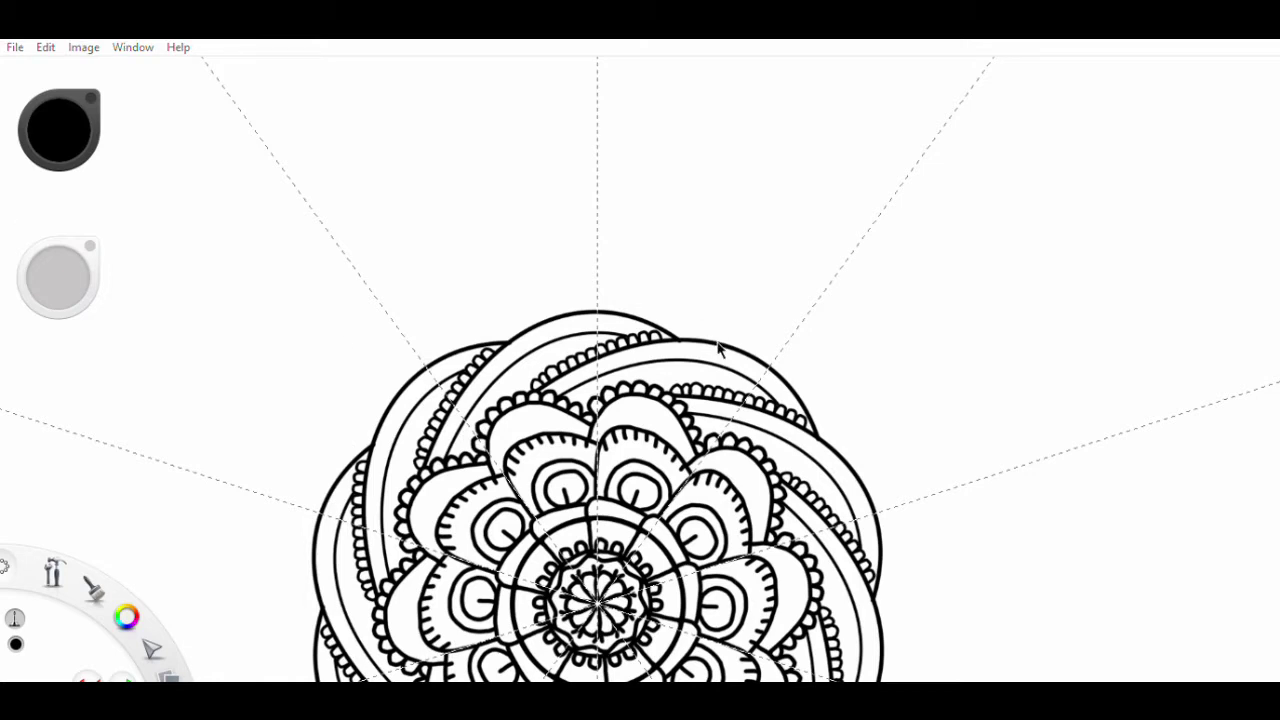
Step: Draw adjoining pointed petals with double outlines around the outside of the swirl ring
{"action": "mouse_move", "coordinate": [520, 333]}
{"action": "left_mouse_down"}
{"action": "mouse_move", "coordinate": [512, 318]}
{"action": "mouse_move", "coordinate": [596, 210]}
{"action": "mouse_move", "coordinate": [672, 300]}
{"action": "mouse_move", "coordinate": [680, 330]}
{"action": "left_mouse_up"}
{"action": "mouse_move", "coordinate": [515, 330]}
{"action": "left_mouse_down"}
{"action": "mouse_move", "coordinate": [590, 236]}
{"action": "mouse_move", "coordinate": [660, 303]}
{"action": "left_mouse_up"}
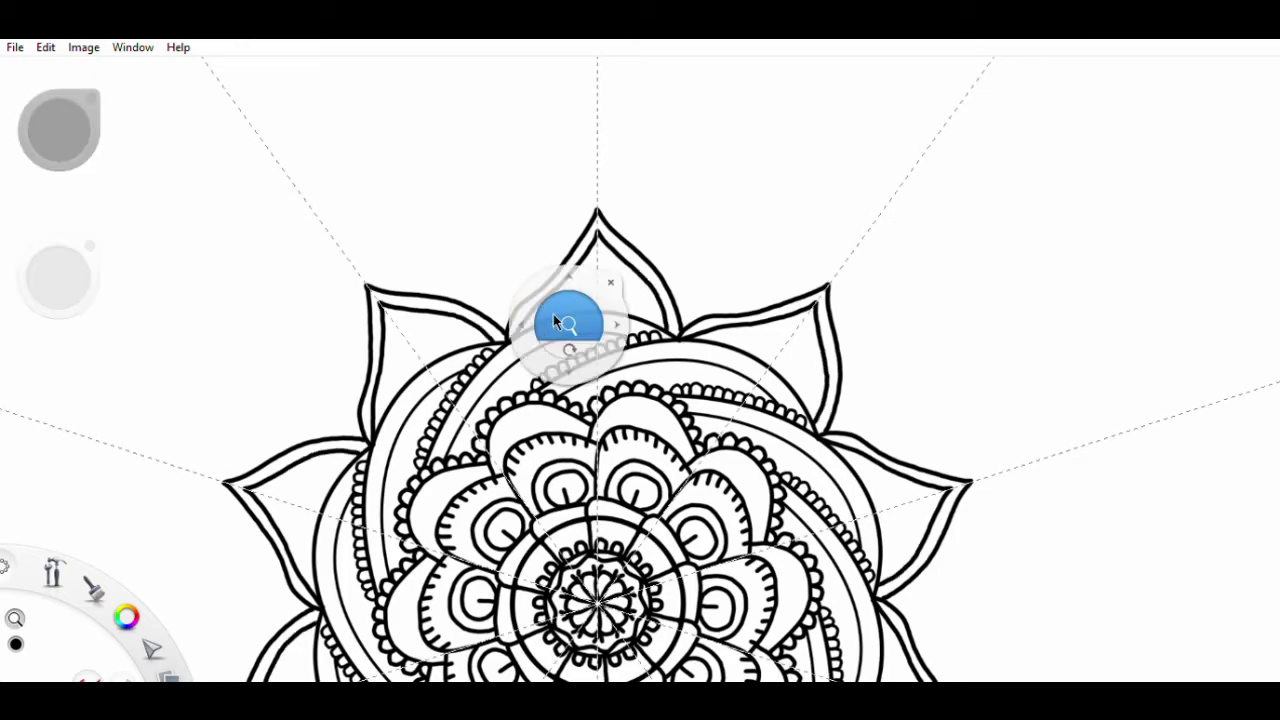
Step: Centre and size the ellipse guide on the mandala and draw two concentric arcs behind the pointed petals
{"action": "scroll", "coordinate": [563, 323], "scroll_direction": "down", "scroll_amount": 5}
{"action": "scroll", "coordinate": [527, 240], "scroll_direction": "up", "scroll_amount": 4}
{"action": "key", "text": "e"}
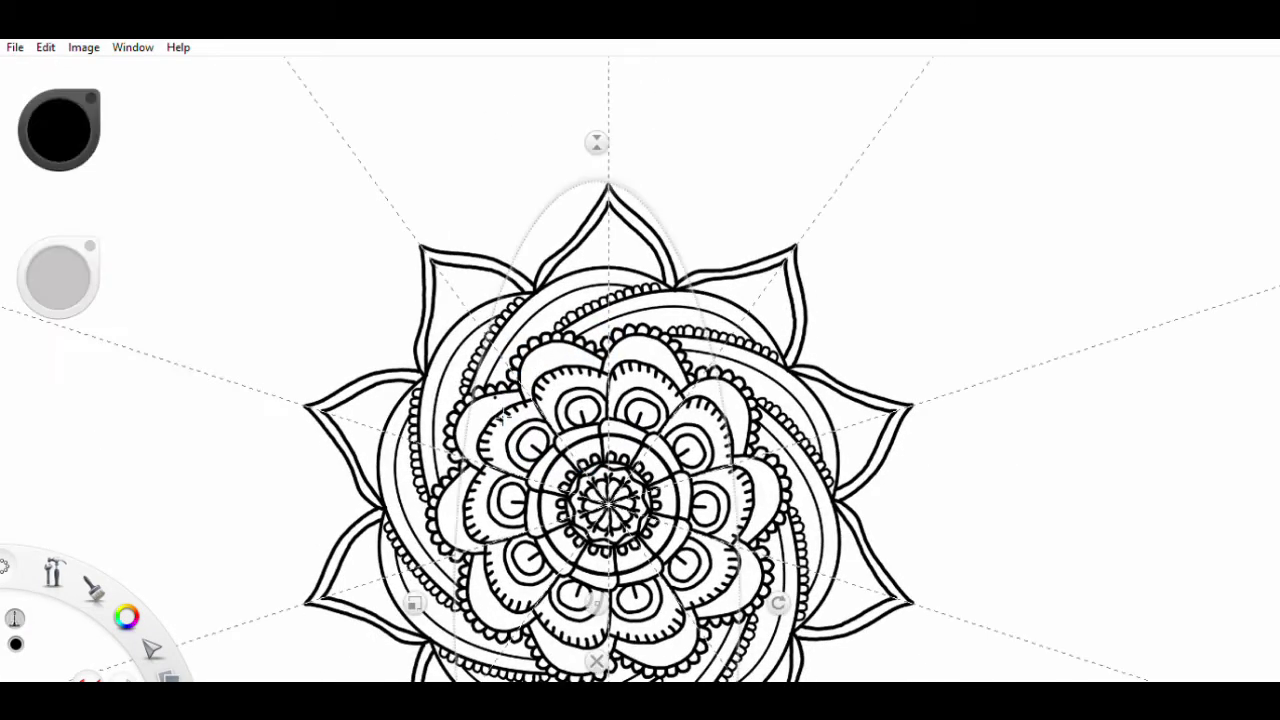
{"action": "left_click_drag", "start_coordinate": [596, 603], "coordinate": [608, 506]}
{"action": "left_click_drag", "start_coordinate": [790, 506], "coordinate": [825, 506]}
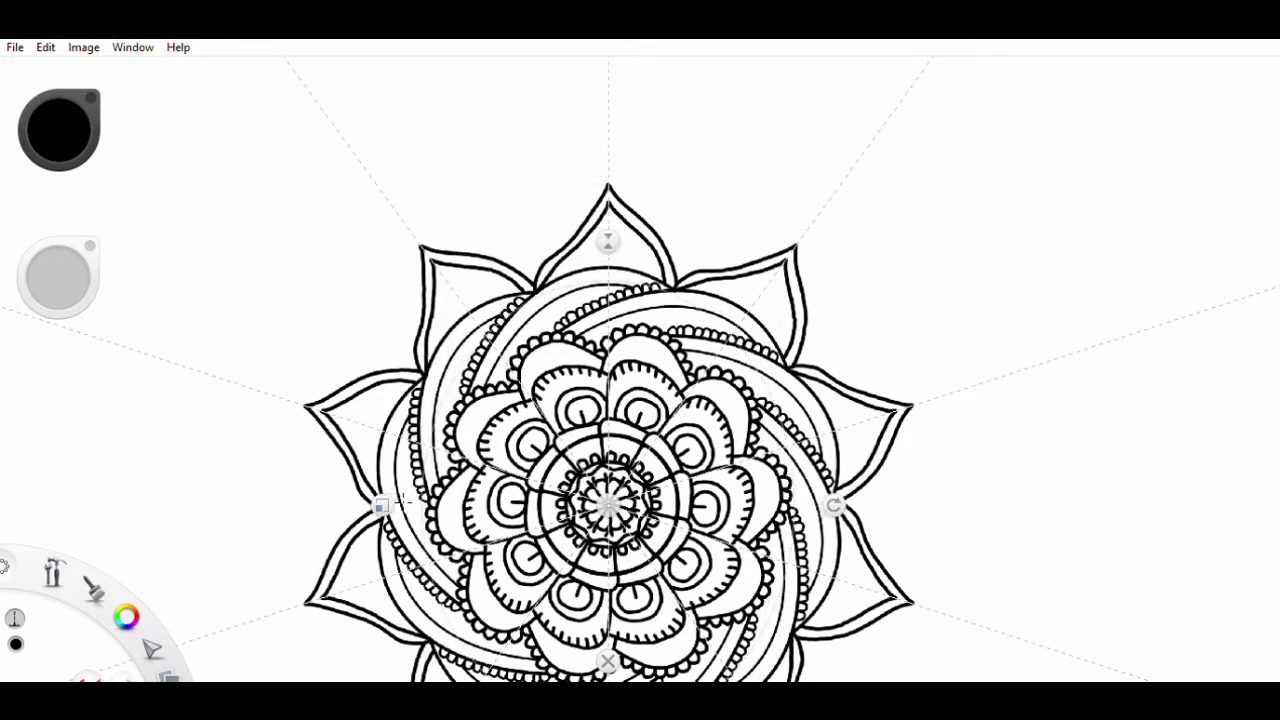
{"action": "left_click_drag", "start_coordinate": [491, 243], "coordinate": [503, 252]}
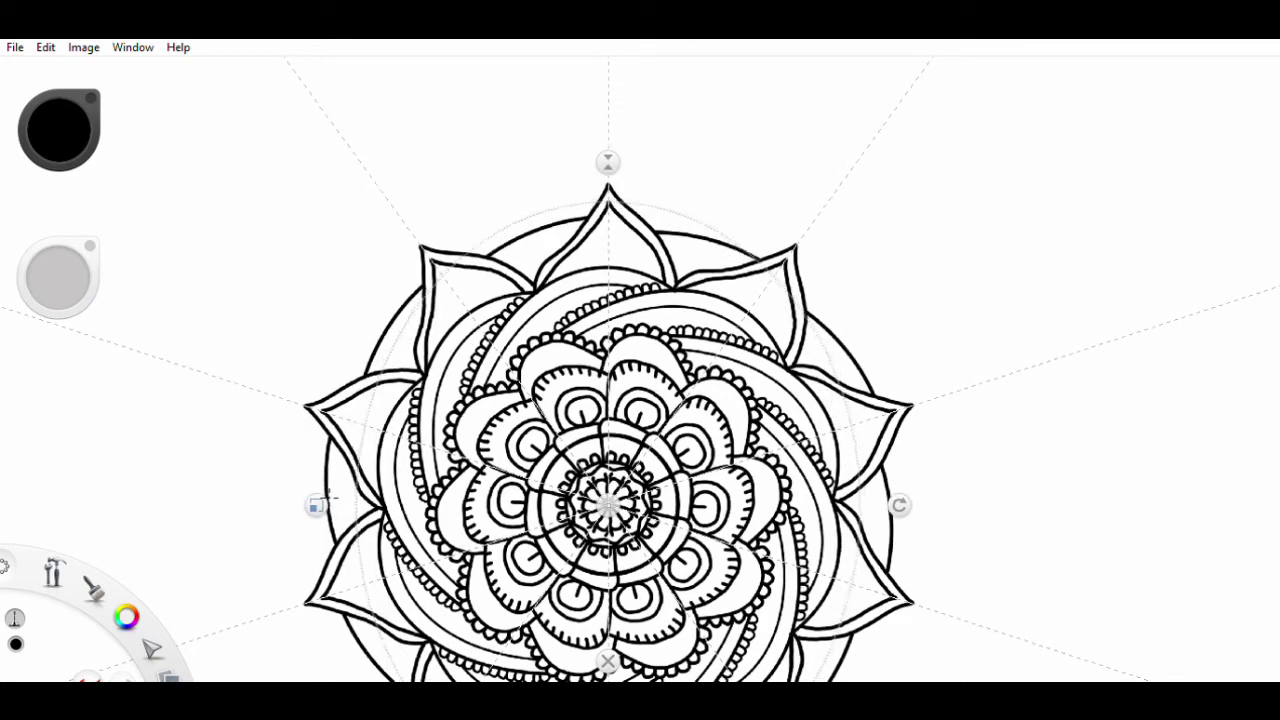
{"action": "left_click_drag", "start_coordinate": [483, 245], "coordinate": [485, 248]}
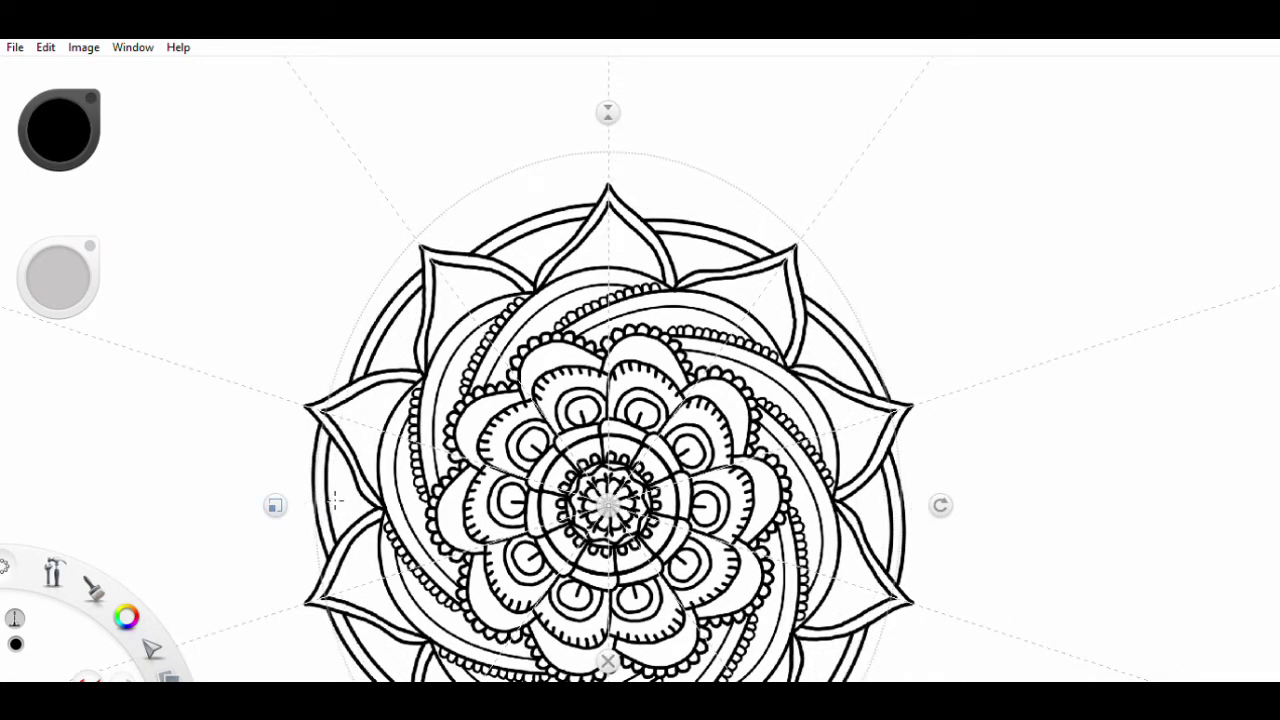
Step: Fit the ellipse guide around the petal tips and draw a row of rounded scallops along the outer arcs between the petals
{"action": "left_click_drag", "start_coordinate": [615, 114], "coordinate": [622, 133]}
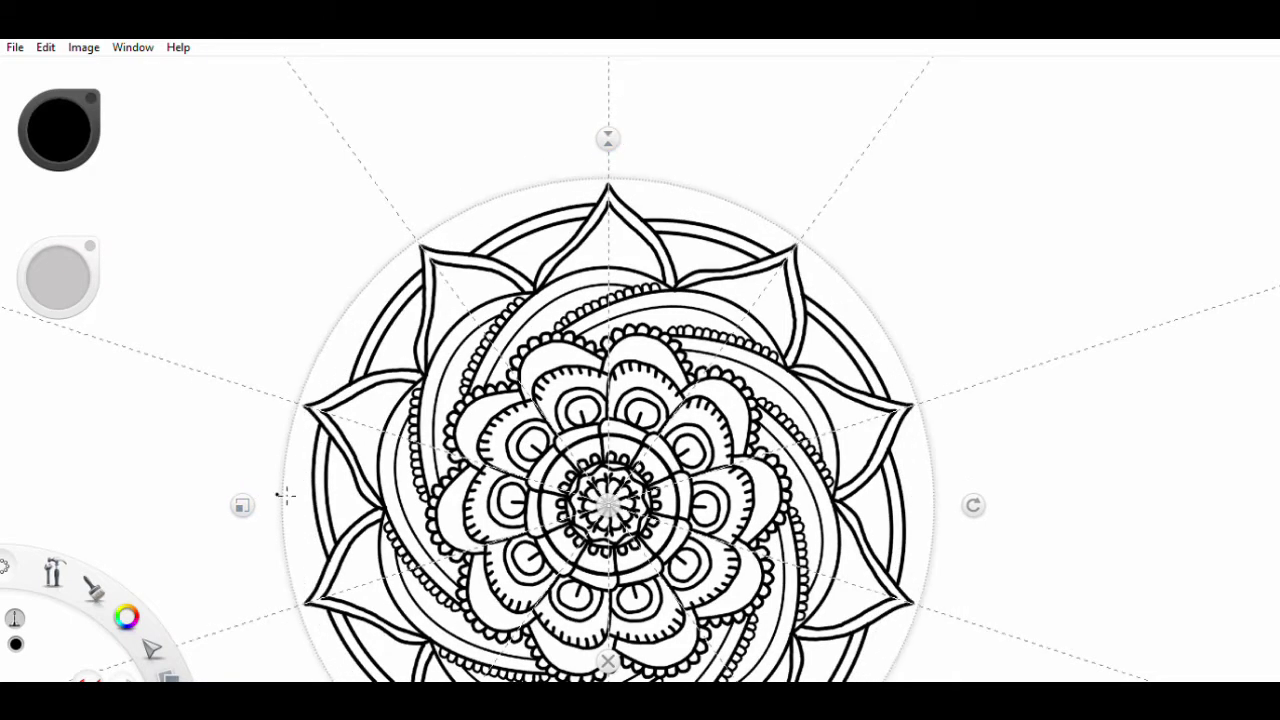
{"action": "left_click_drag", "start_coordinate": [251, 505], "coordinate": [623, 176]}
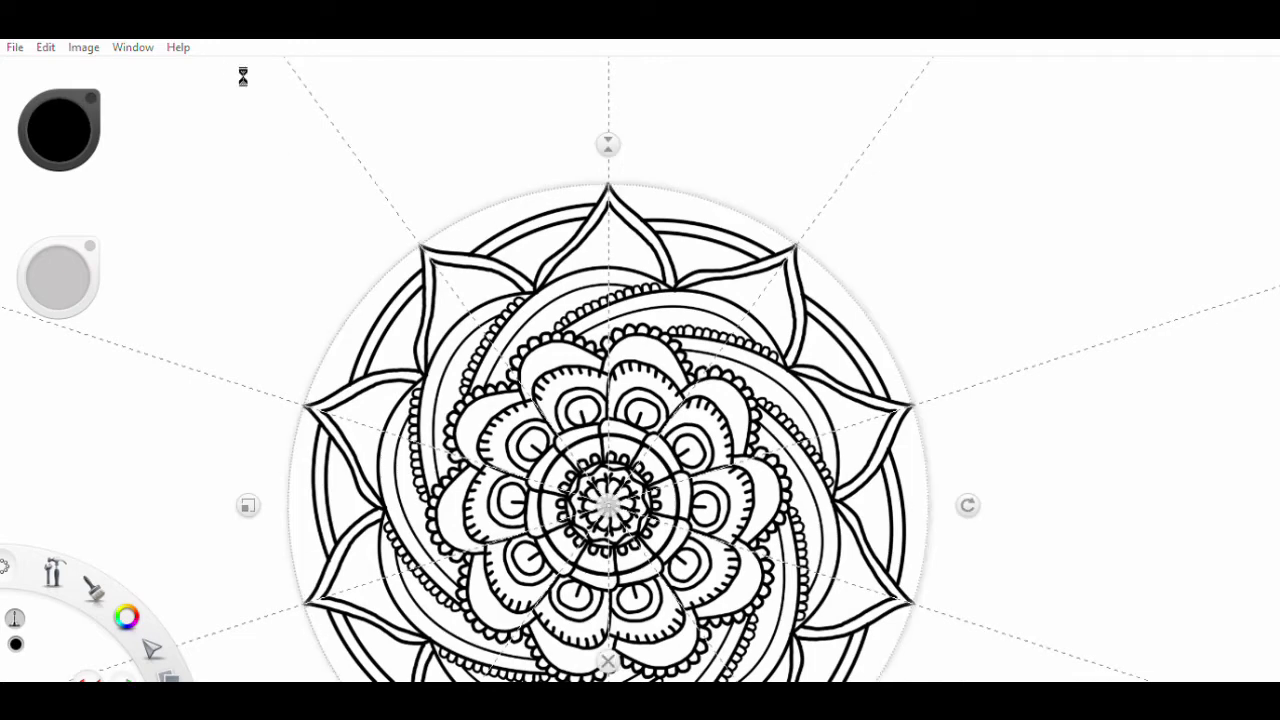
{"action": "key", "text": "space"}
{"action": "mouse_move", "coordinate": [492, 272]}
{"action": "left_mouse_down"}
{"action": "mouse_move", "coordinate": [501, 318]}
{"action": "mouse_move", "coordinate": [457, 297]}
{"action": "mouse_move", "coordinate": [505, 258]}
{"action": "mouse_move", "coordinate": [638, 222]}
{"action": "left_mouse_up"}
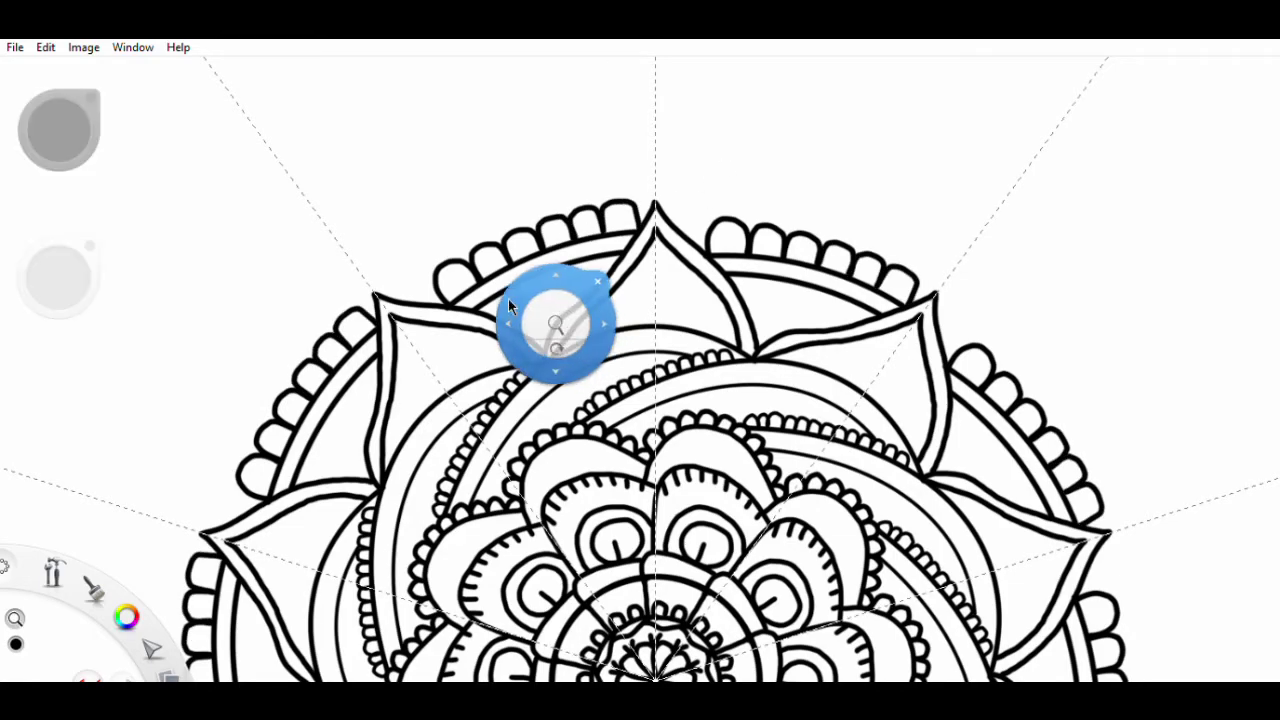
Step: Enclose the mandala in a thin circle through the petal tips and a thick outer circle around it
{"action": "scroll", "coordinate": [536, 314], "scroll_direction": "down", "scroll_amount": 5}
{"action": "scroll", "coordinate": [560, 300], "scroll_direction": "up", "scroll_amount": 5}
{"action": "scroll", "coordinate": [560, 300], "scroll_direction": "down", "scroll_amount": 5}
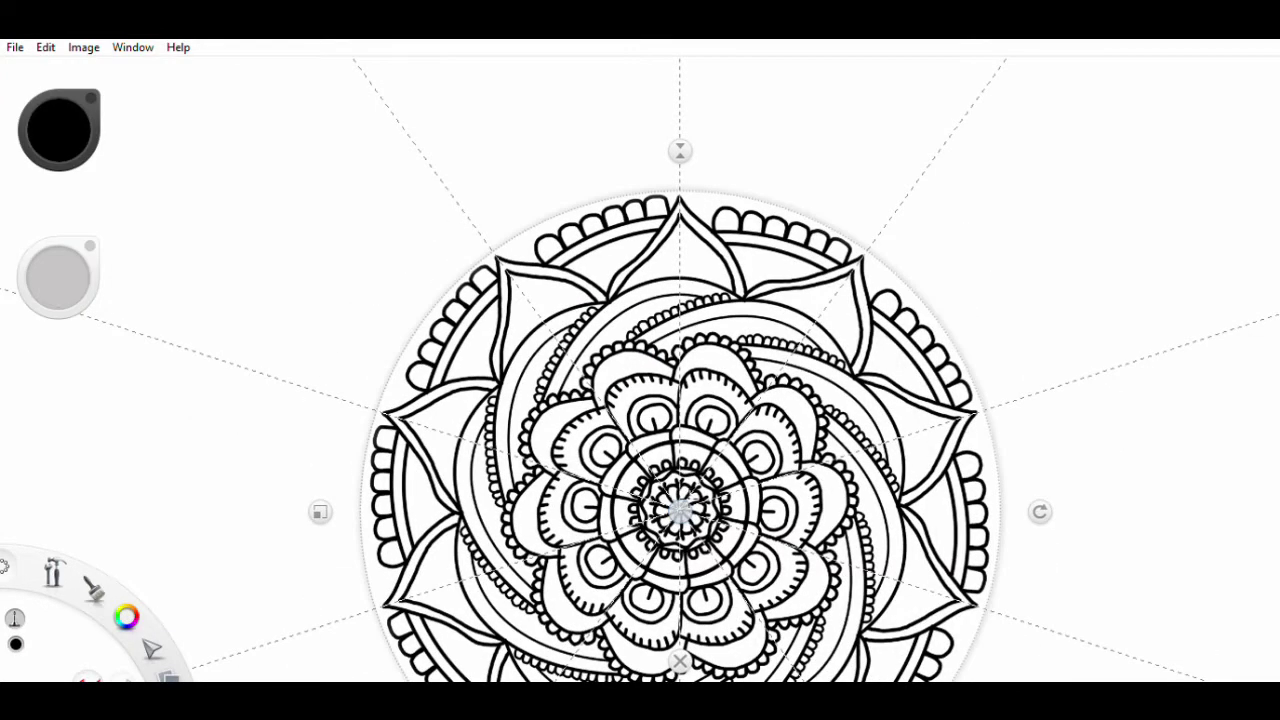
{"action": "left_click_drag", "start_coordinate": [679, 190], "coordinate": [860, 250]}
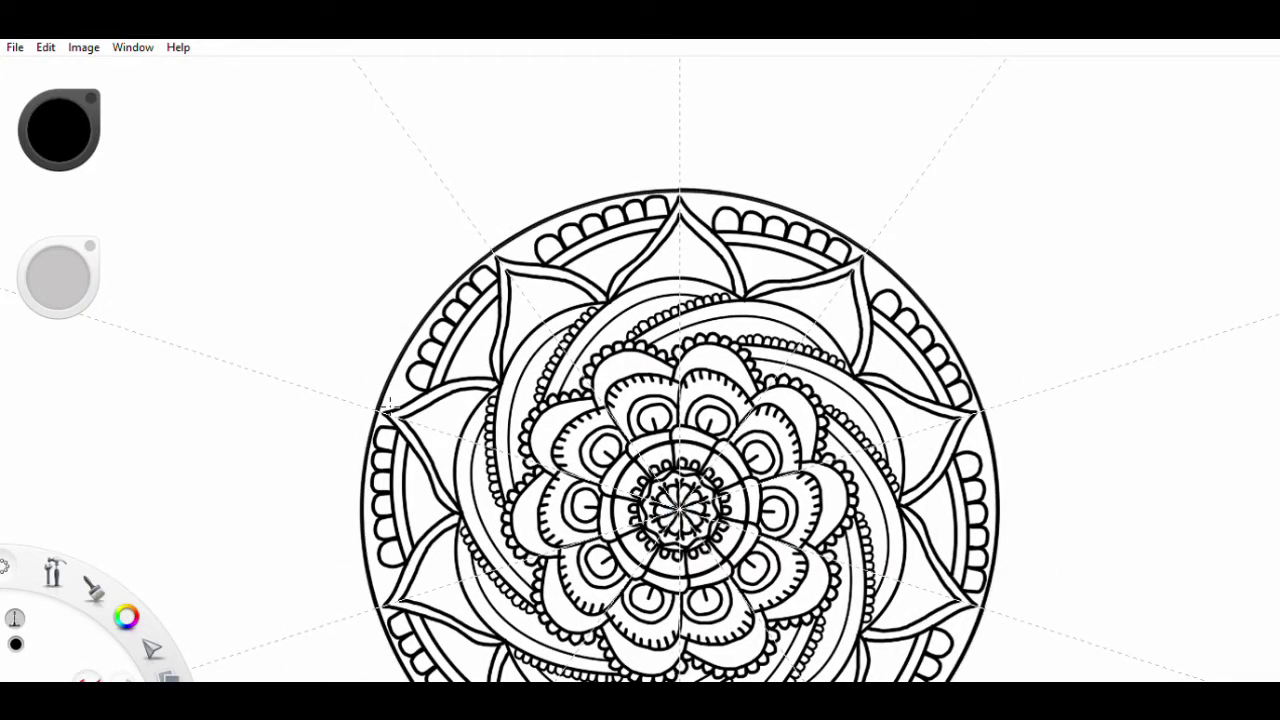
{"action": "mouse_move", "coordinate": [365, 462]}
{"action": "left_mouse_down"}
{"action": "mouse_move", "coordinate": [680, 180]}
{"action": "mouse_move", "coordinate": [1005, 505]}
{"action": "mouse_move", "coordinate": [680, 680]}
{"action": "mouse_move", "coordinate": [412, 368]}
{"action": "left_mouse_up"}
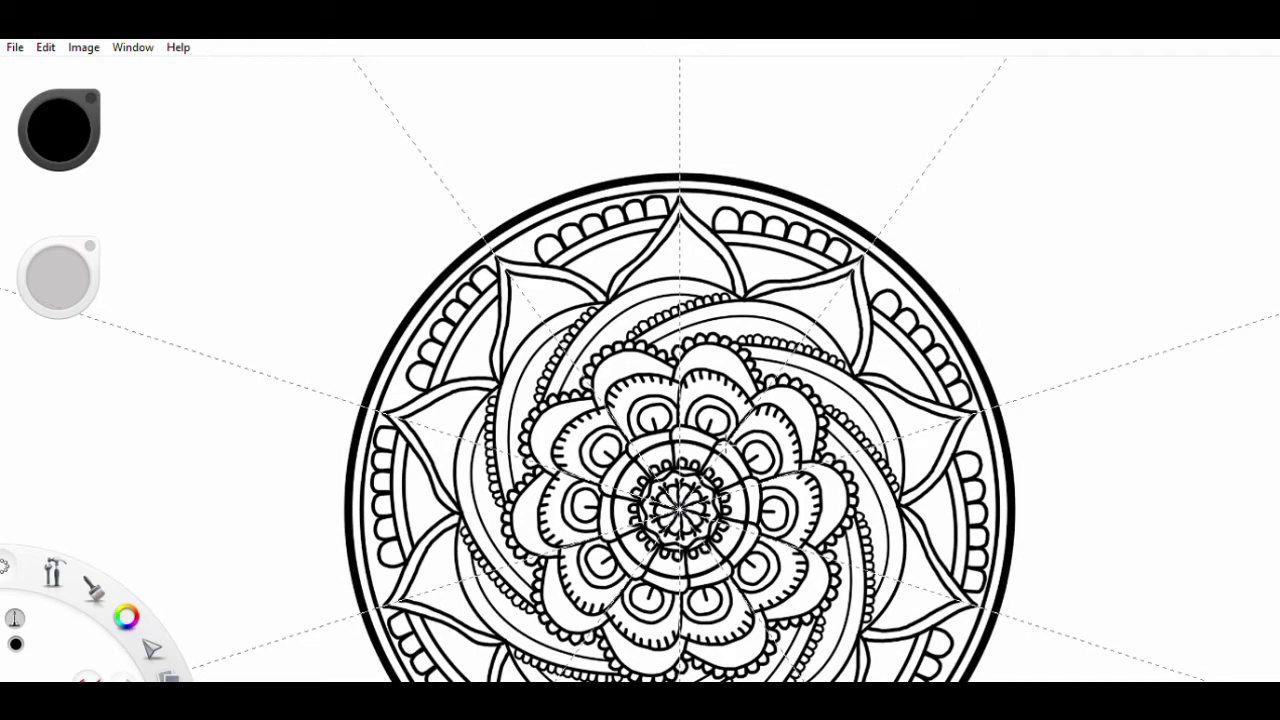
Step: Draw small scallops along the inner edges of the pointed petals
{"action": "scroll", "coordinate": [600, 400], "scroll_direction": "down", "scroll_amount": 5}
{"action": "scroll", "coordinate": [600, 400], "scroll_direction": "up", "scroll_amount": 10}
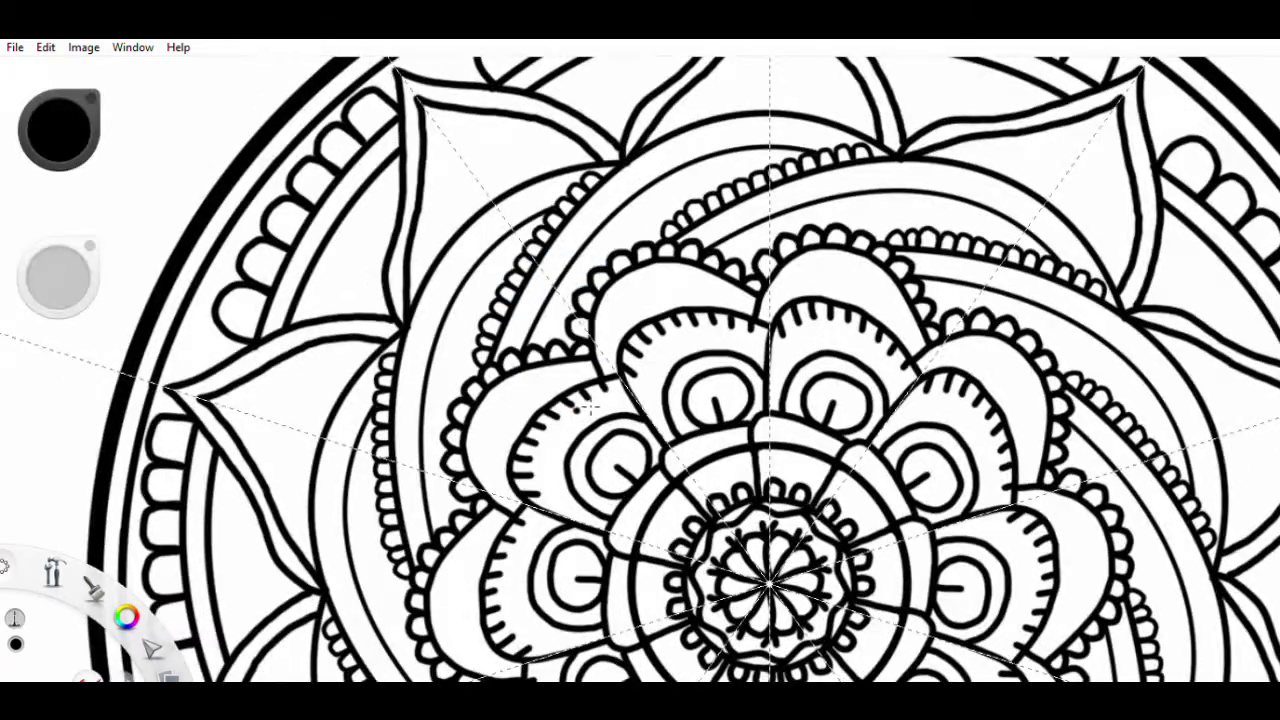
{"action": "scroll", "coordinate": [515, 390], "scroll_direction": "down", "scroll_amount": 5}
{"action": "scroll", "coordinate": [520, 490], "scroll_direction": "up", "scroll_amount": 8}
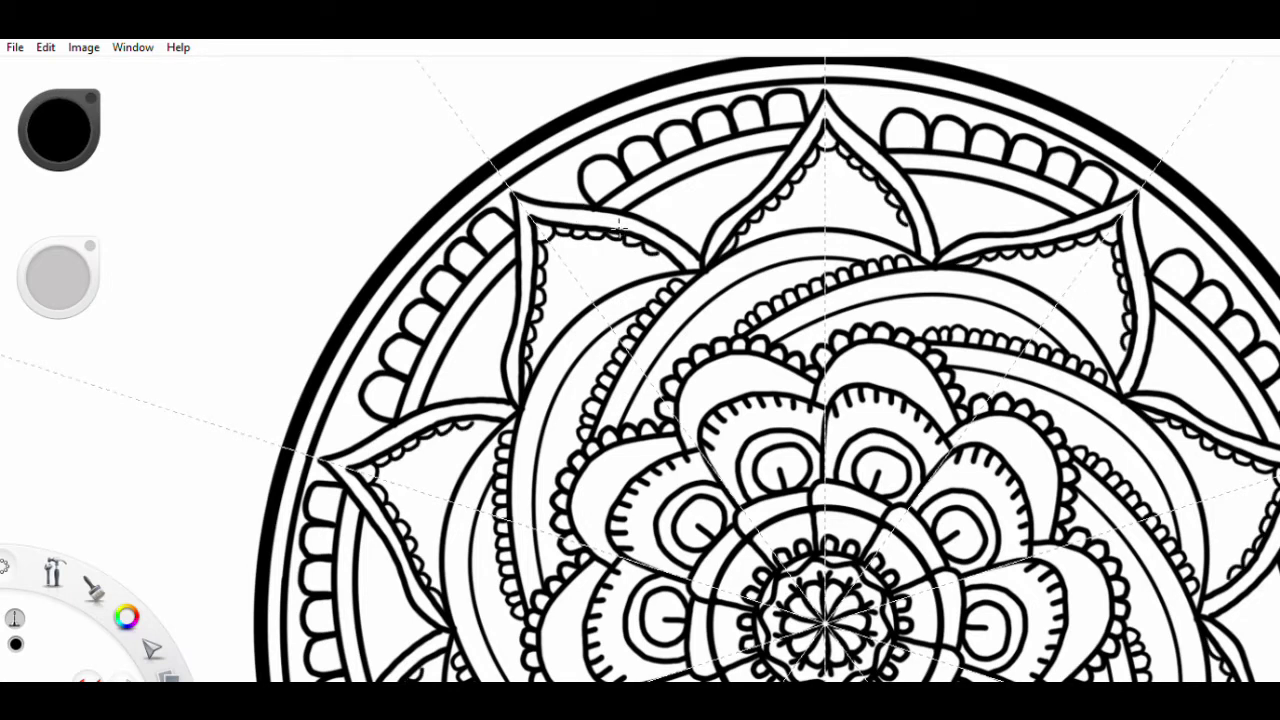
Step: Examine the mandala line art up close and as a whole
{"action": "key", "text": "space"}
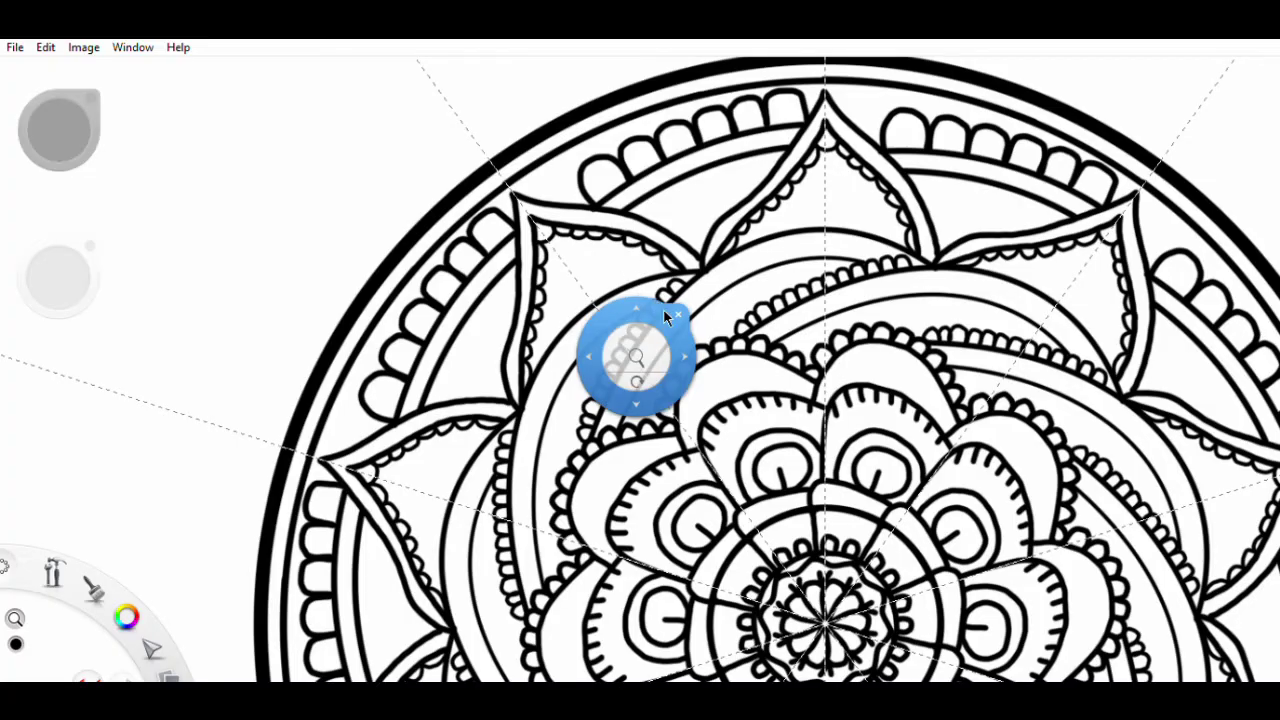
{"action": "left_click_drag", "start_coordinate": [664, 312], "coordinate": [649, 358]}
{"action": "scroll", "coordinate": [643, 356], "scroll_direction": "down", "scroll_amount": 5}
{"action": "scroll", "coordinate": [643, 320], "scroll_direction": "up", "scroll_amount": 8}
{"action": "key", "text": "space"}
{"action": "scroll", "coordinate": [643, 302], "scroll_direction": "down", "scroll_amount": 2}
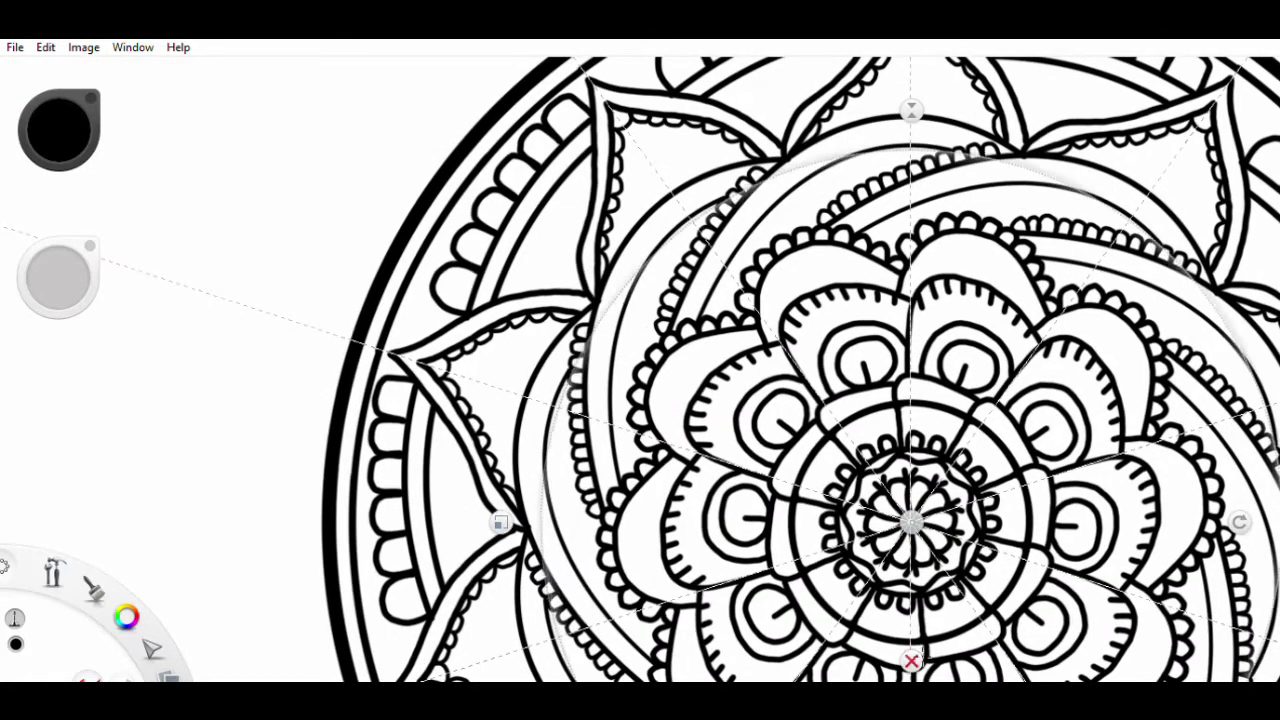
{"action": "scroll", "coordinate": [635, 428], "scroll_direction": "down", "scroll_amount": 5}
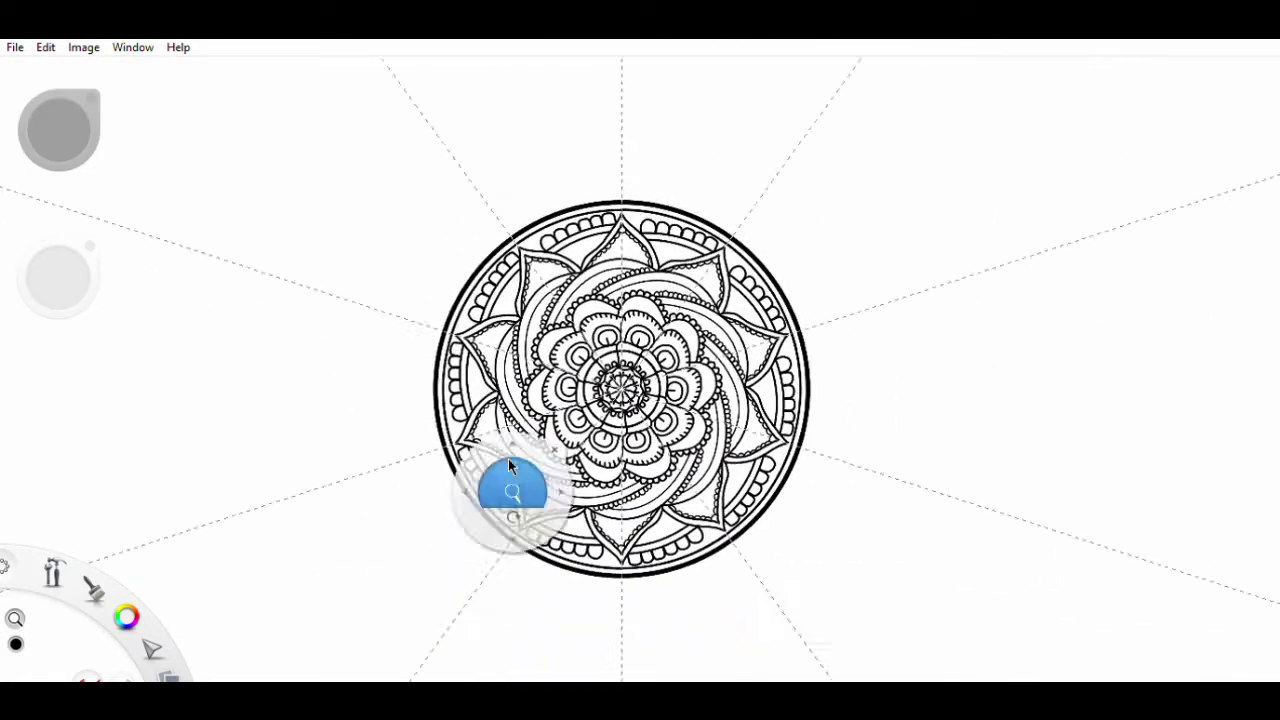
{"action": "scroll", "coordinate": [570, 417], "scroll_direction": "up", "scroll_amount": 5}
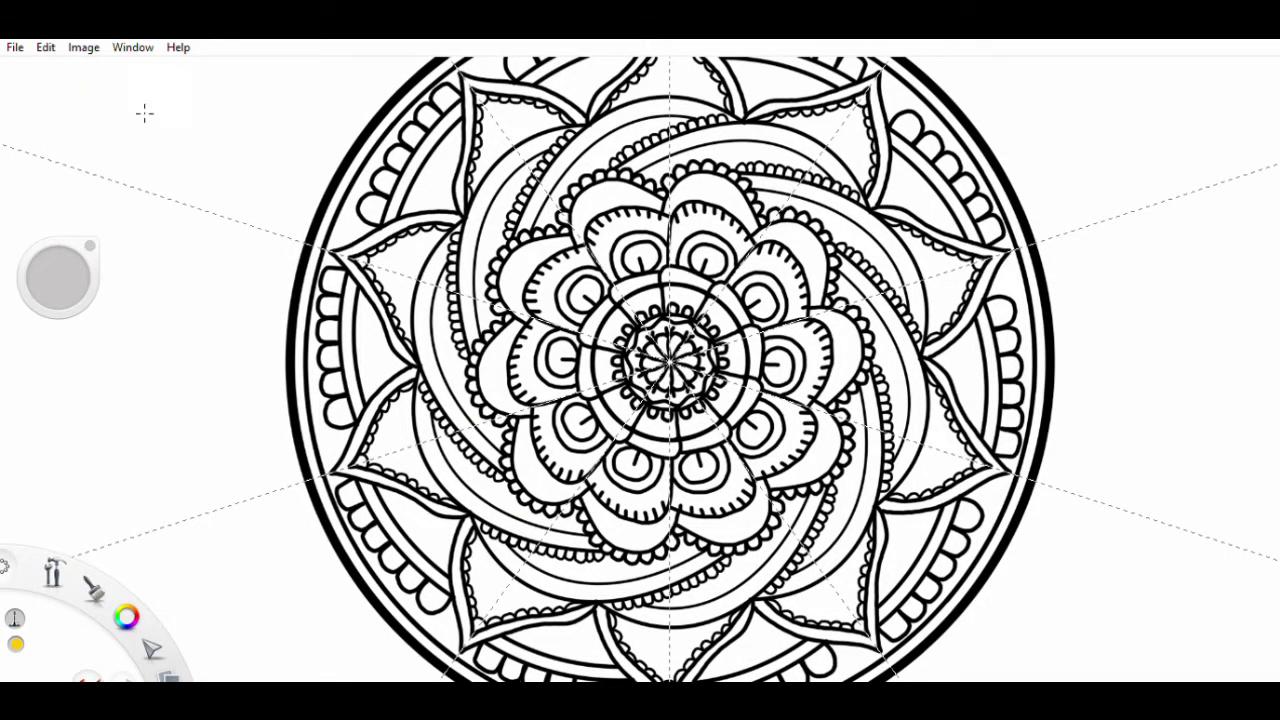
Step: Fill the narrow outer bands of all the swirling arms around the flower with orange
{"action": "left_click_drag", "start_coordinate": [543, 329], "coordinate": [580, 500]}
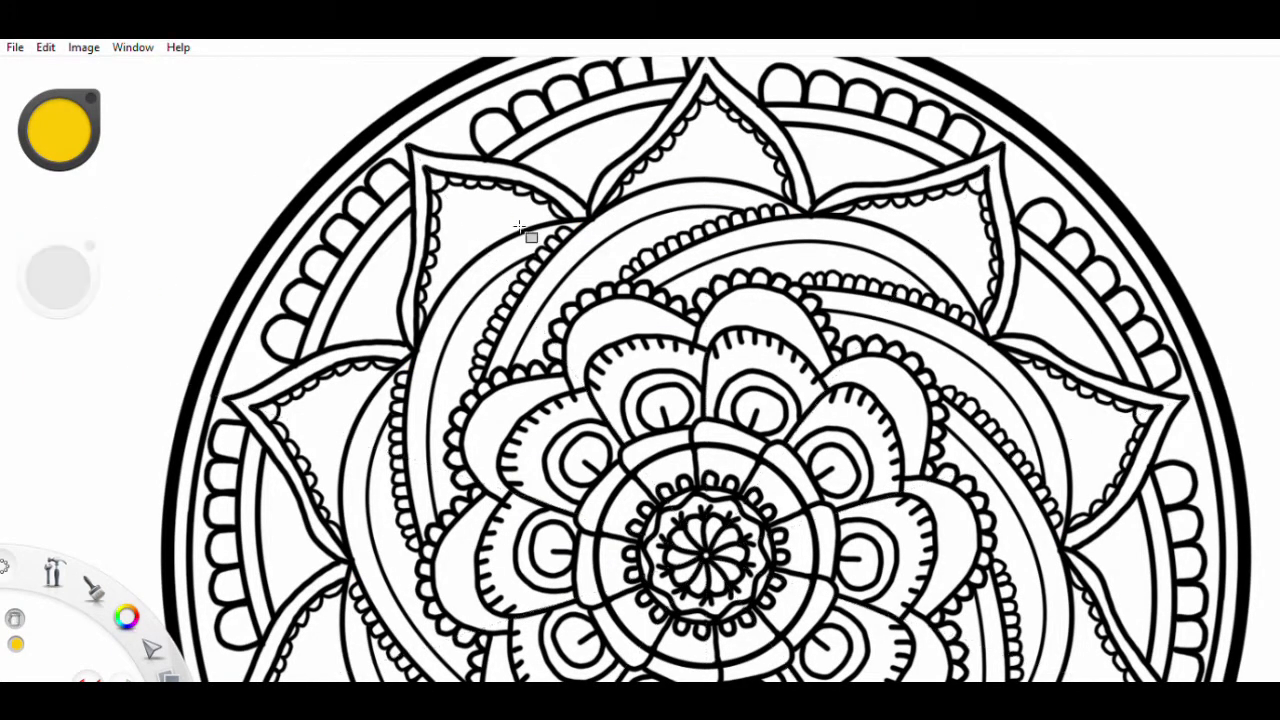
{"action": "left_click", "coordinate": [471, 357]}
{"action": "key", "text": "ctrl+z"}
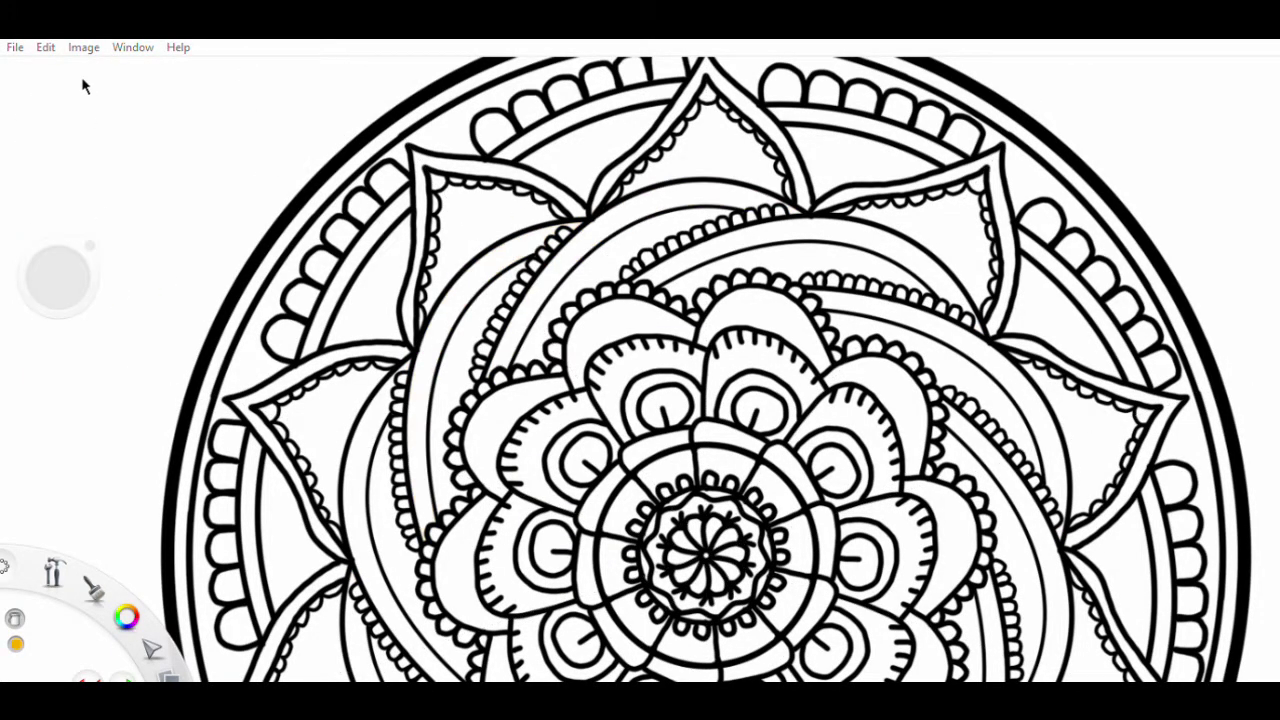
{"action": "left_click", "coordinate": [555, 240]}
{"action": "left_click", "coordinate": [628, 233]}
{"action": "left_click", "coordinate": [754, 246]}
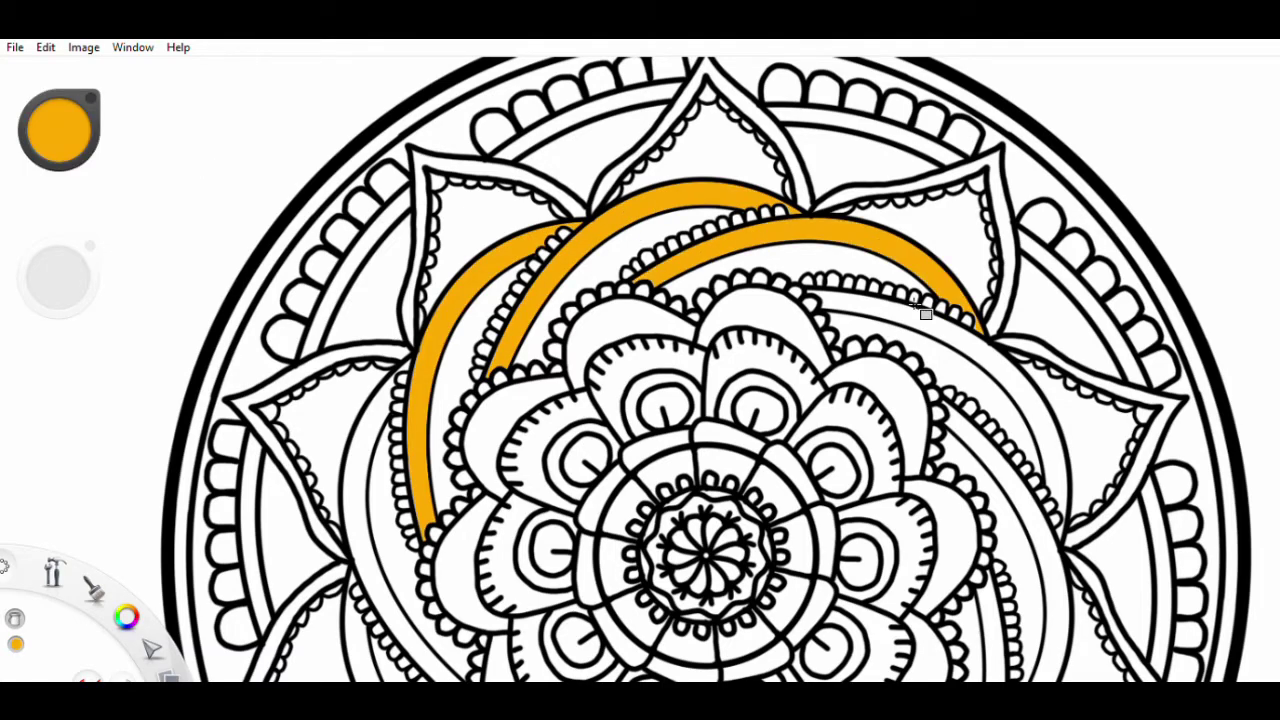
{"action": "left_click", "coordinate": [926, 314]}
{"action": "left_click", "coordinate": [1060, 532]}
{"action": "left_click", "coordinate": [1003, 625]}
{"action": "left_click", "coordinate": [372, 448]}
{"action": "scroll", "coordinate": [400, 450], "scroll_direction": "down", "scroll_amount": 4}
{"action": "left_click", "coordinate": [338, 418]}
{"action": "left_click", "coordinate": [470, 650]}
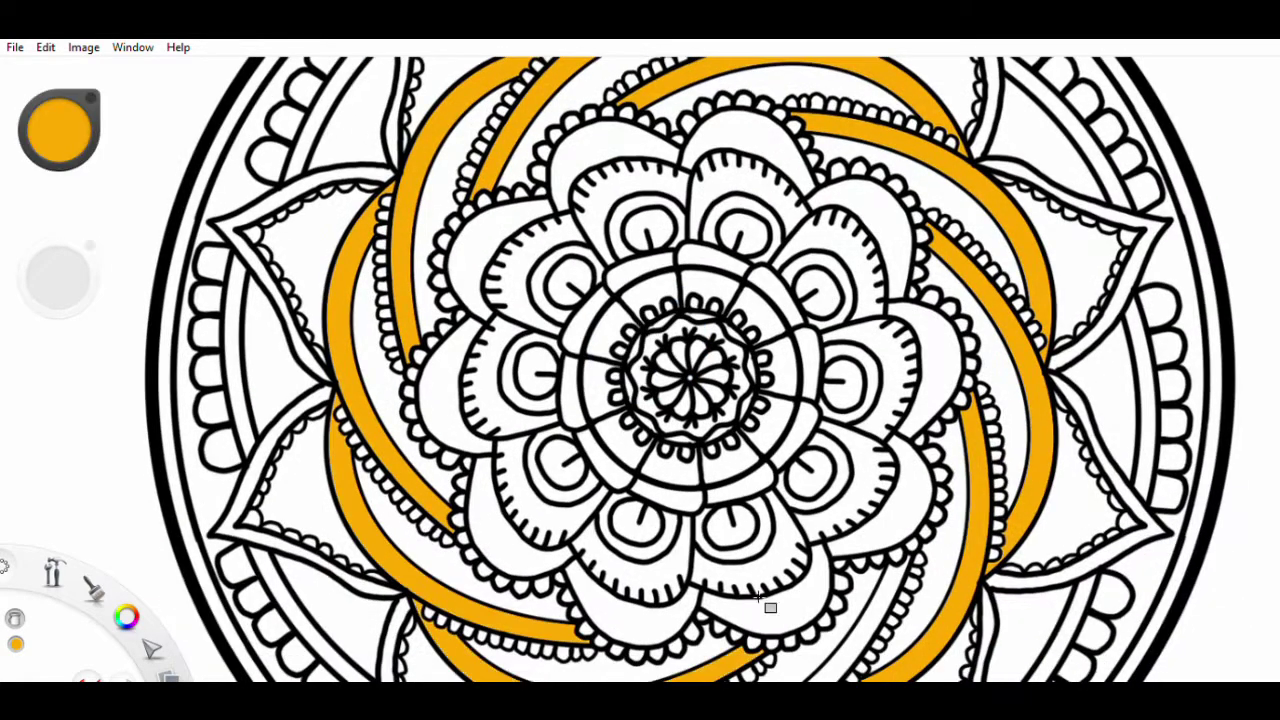
{"action": "left_click", "coordinate": [860, 640]}
{"action": "scroll", "coordinate": [557, 343], "scroll_direction": "down", "scroll_amount": 3}
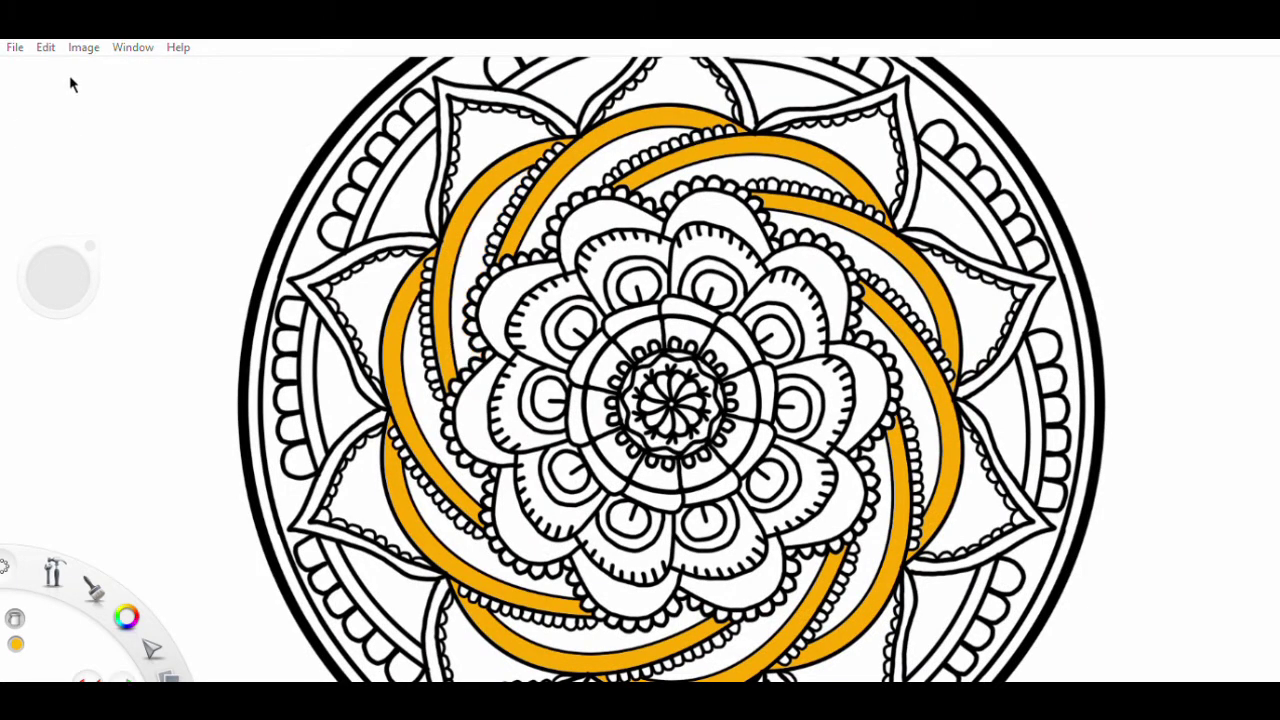
Step: Fill the wider inner bands of the swirling arms with golden yellow
{"action": "left_click", "coordinate": [678, 165]}
{"action": "left_click", "coordinate": [776, 205]}
{"action": "left_click", "coordinate": [900, 290]}
{"action": "left_click", "coordinate": [900, 330]}
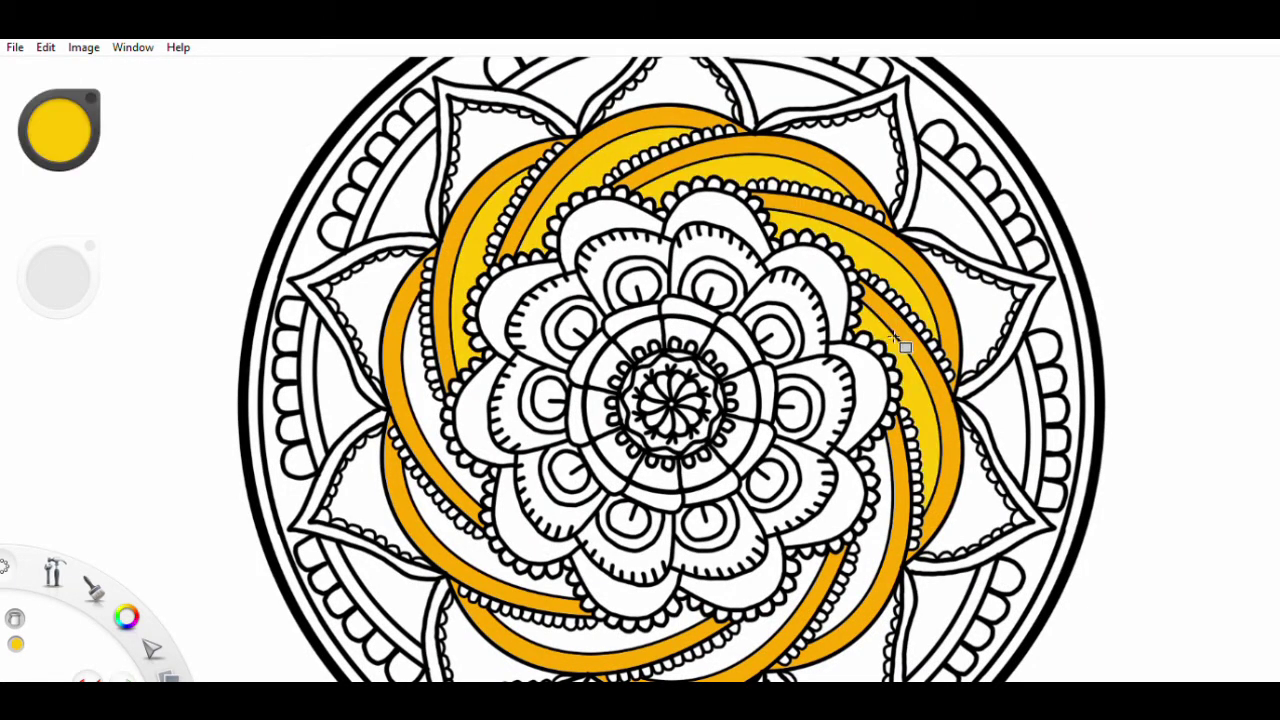
{"action": "left_click", "coordinate": [882, 455]}
{"action": "left_click", "coordinate": [760, 615]}
{"action": "left_click", "coordinate": [591, 627]}
{"action": "left_click", "coordinate": [488, 542]}
Step: Fill the gaps between the pointed petals, inside the outer arcs, with golden yellow
{"action": "scroll", "coordinate": [630, 385], "scroll_direction": "down", "scroll_amount": 2}
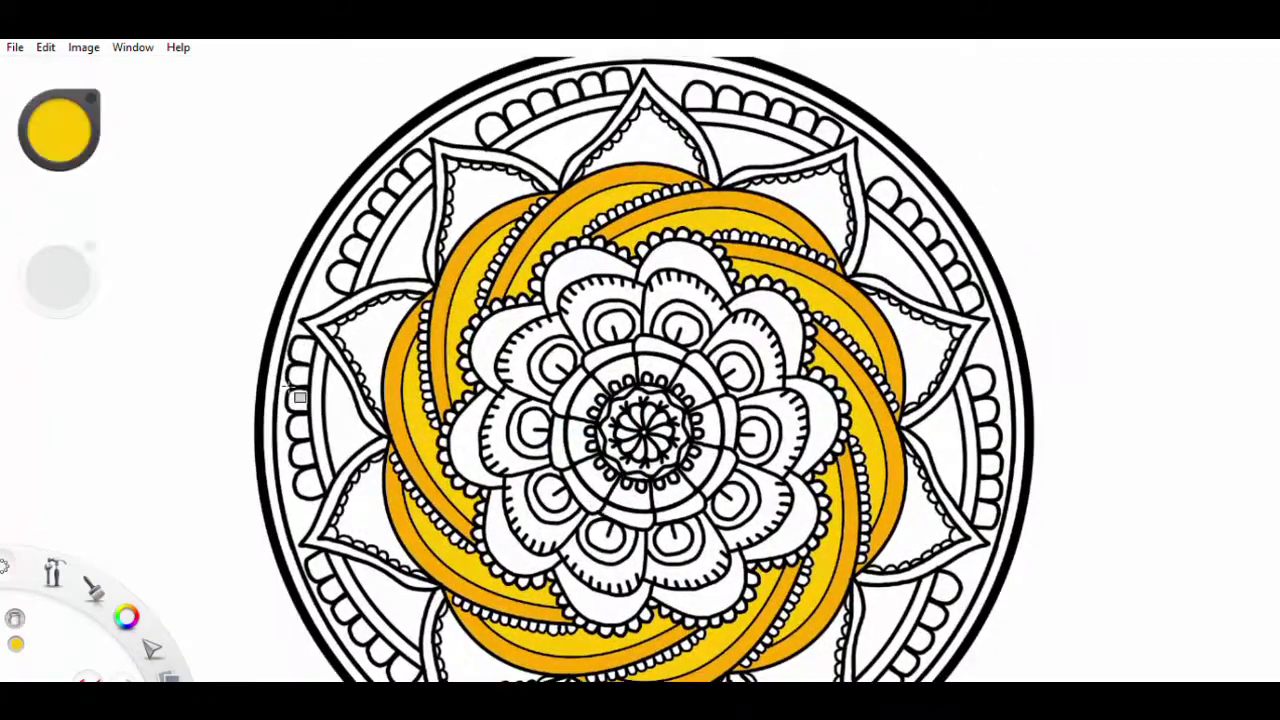
{"action": "left_click", "coordinate": [400, 237]}
{"action": "left_click", "coordinate": [572, 138]}
{"action": "left_click", "coordinate": [363, 425]}
{"action": "left_click", "coordinate": [418, 609]}
{"action": "key", "text": "space"}
{"action": "left_click_drag", "start_coordinate": [830, 575], "coordinate": [862, 443]}
{"action": "left_click_drag", "start_coordinate": [971, 337], "coordinate": [837, 443]}
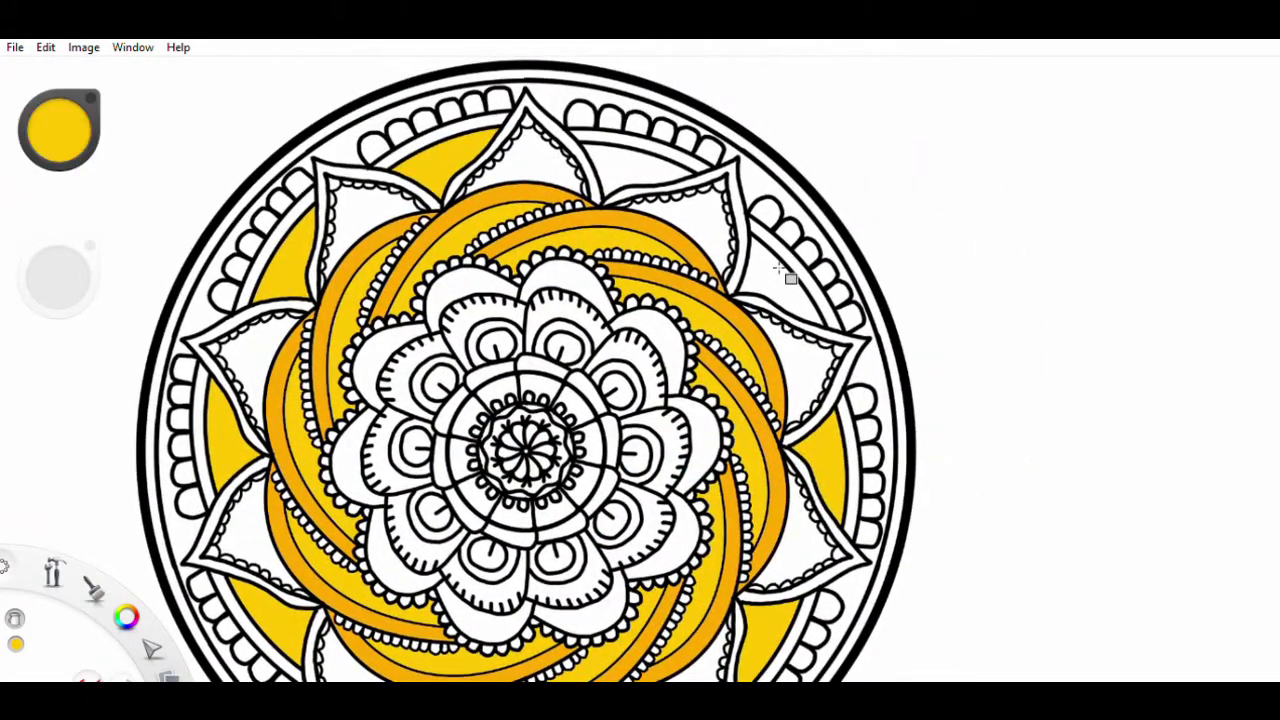
Step: Try filling the outer rims of the central flower's petals with orange
{"action": "left_click", "coordinate": [58, 130]}
{"action": "left_click", "coordinate": [385, 368]}
{"action": "left_click", "coordinate": [468, 300]}
{"action": "left_click", "coordinate": [565, 274]}
{"action": "left_click", "coordinate": [660, 330]}
{"action": "left_click", "coordinate": [700, 440]}
{"action": "left_click", "coordinate": [688, 538]}
{"action": "left_click", "coordinate": [610, 600]}
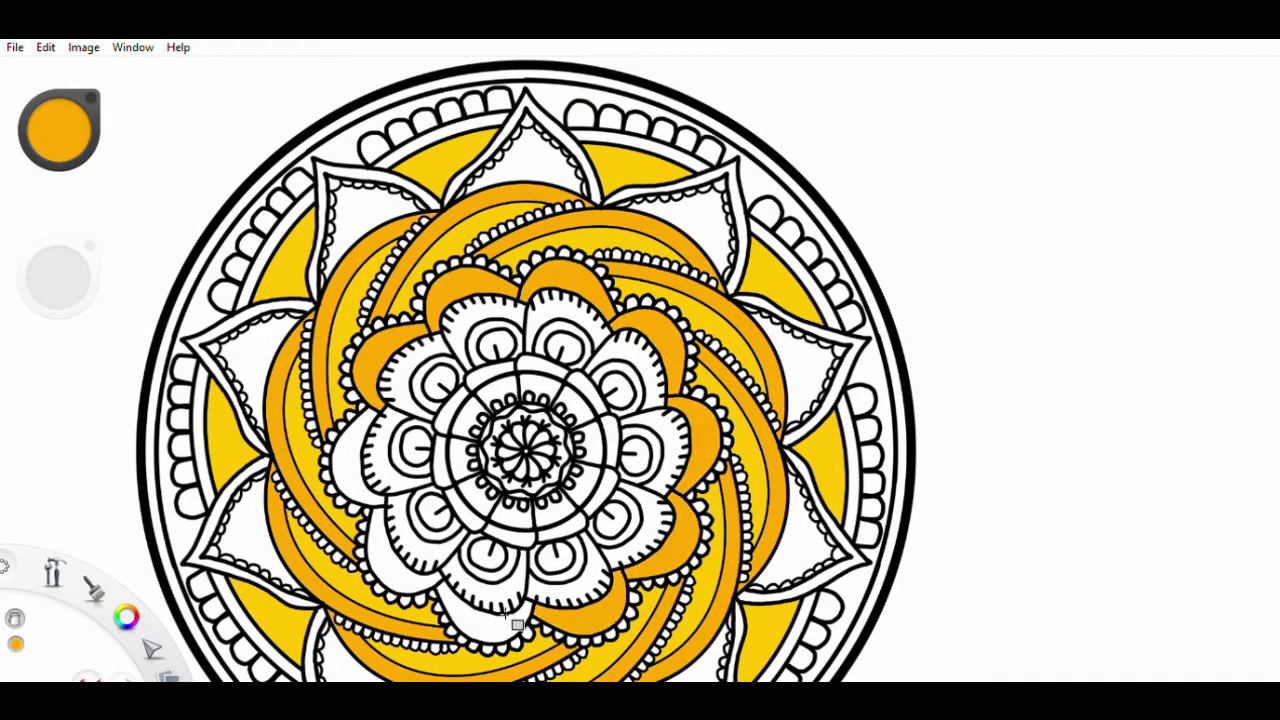
{"action": "left_click", "coordinate": [490, 625]}
{"action": "left_click", "coordinate": [405, 580]}
{"action": "left_click", "coordinate": [355, 465]}
Step: Undo the orange fills on the central flower's petal rims
{"action": "key", "text": "ctrl+z"}
{"action": "key", "text": "ctrl+z"}
{"action": "key", "text": "ctrl+z"}
{"action": "key", "text": "ctrl+z"}
{"action": "key", "text": "ctrl+z"}
{"action": "key", "text": "ctrl+z"}
{"action": "key", "text": "ctrl+z"}
{"action": "key", "text": "ctrl+z"}
{"action": "key", "text": "ctrl+z"}
{"action": "key", "text": "ctrl+z"}
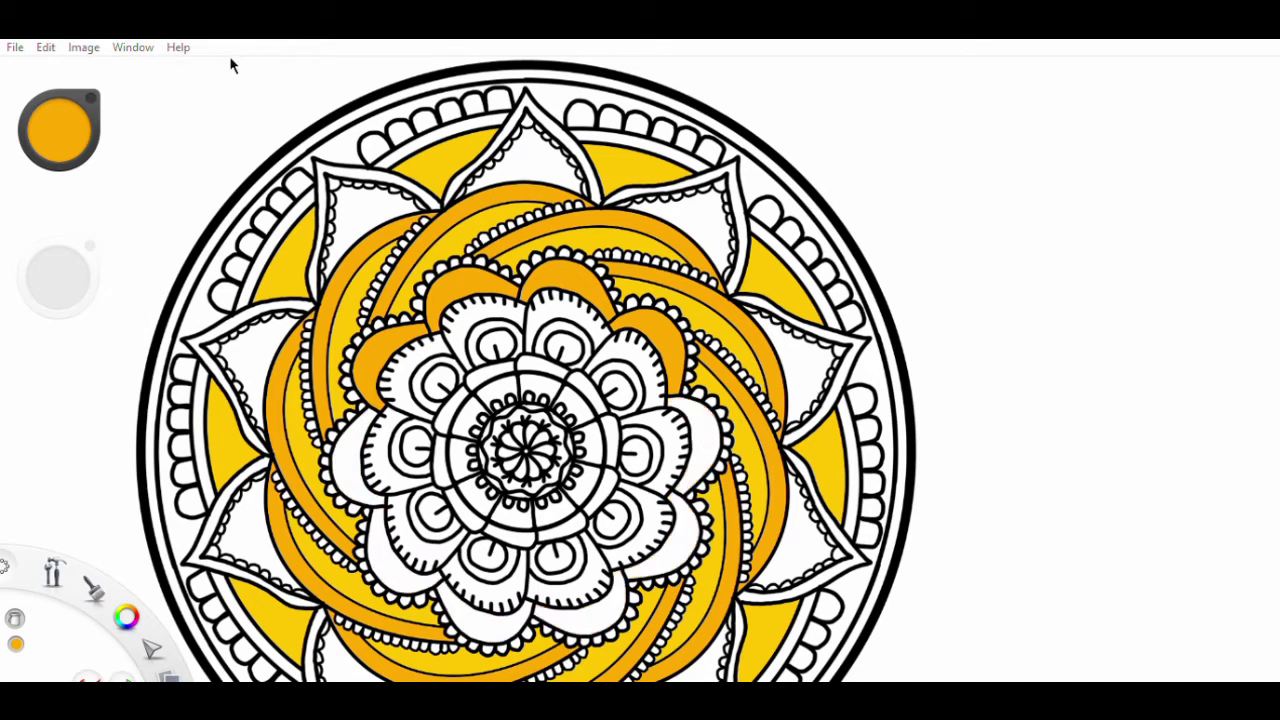
Step: Choose a dark ochre and fill the outer rims of the central flower's petals with it
{"action": "left_click_drag", "start_coordinate": [86, 122], "coordinate": [97, 131]}
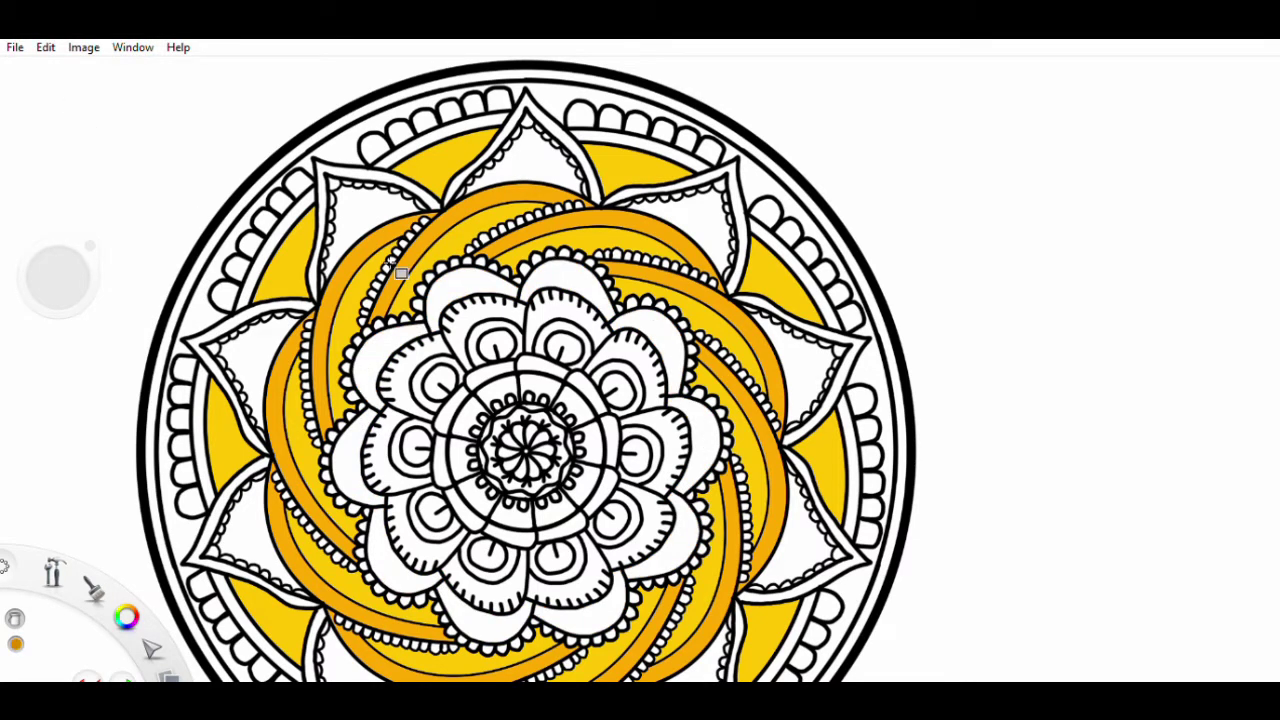
{"action": "left_click", "coordinate": [470, 292]}
{"action": "left_click", "coordinate": [385, 365]}
{"action": "left_click", "coordinate": [355, 458]}
{"action": "left_click", "coordinate": [418, 555]}
{"action": "left_click", "coordinate": [490, 625]}
{"action": "left_click", "coordinate": [610, 605]}
{"action": "left_click", "coordinate": [690, 538]}
{"action": "left_click", "coordinate": [705, 450]}
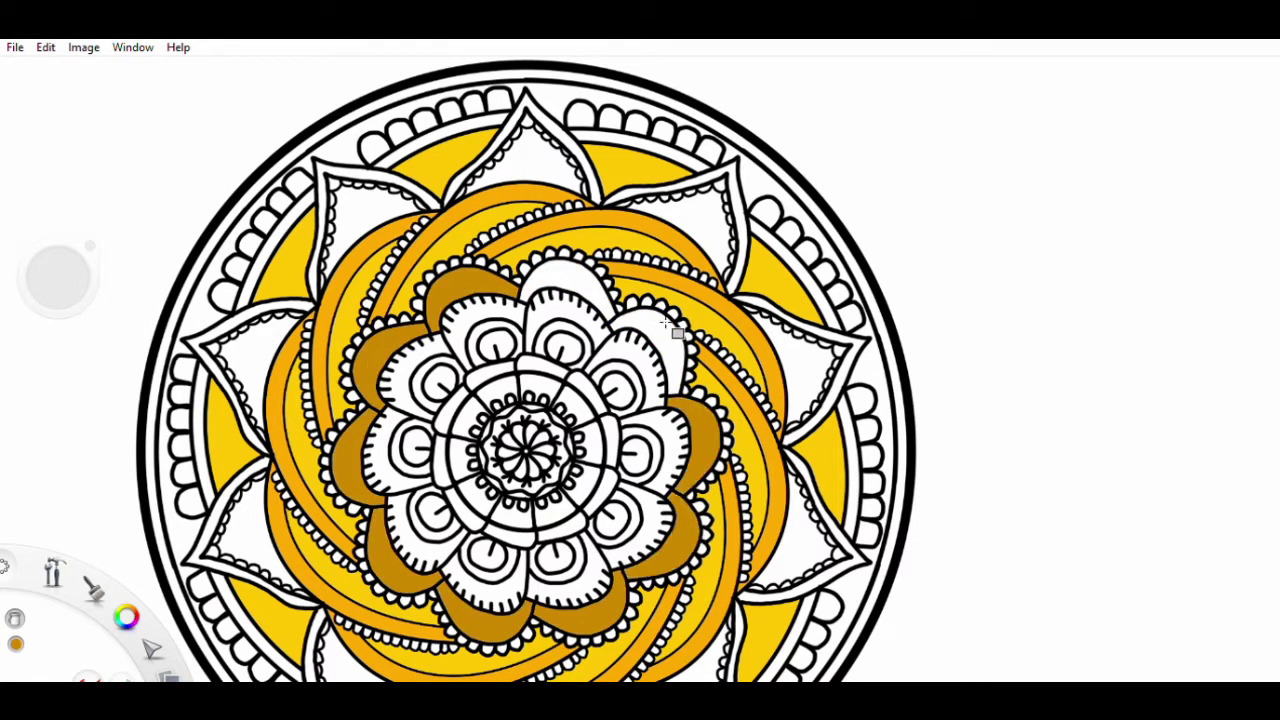
{"action": "left_click", "coordinate": [660, 345]}
{"action": "left_click", "coordinate": [565, 285]}
Step: Fill the segments of the narrow ring at the base of the flower petals with dark ochre
{"action": "left_click", "coordinate": [490, 374]}
{"action": "left_click", "coordinate": [450, 408]}
{"action": "left_click", "coordinate": [442, 462]}
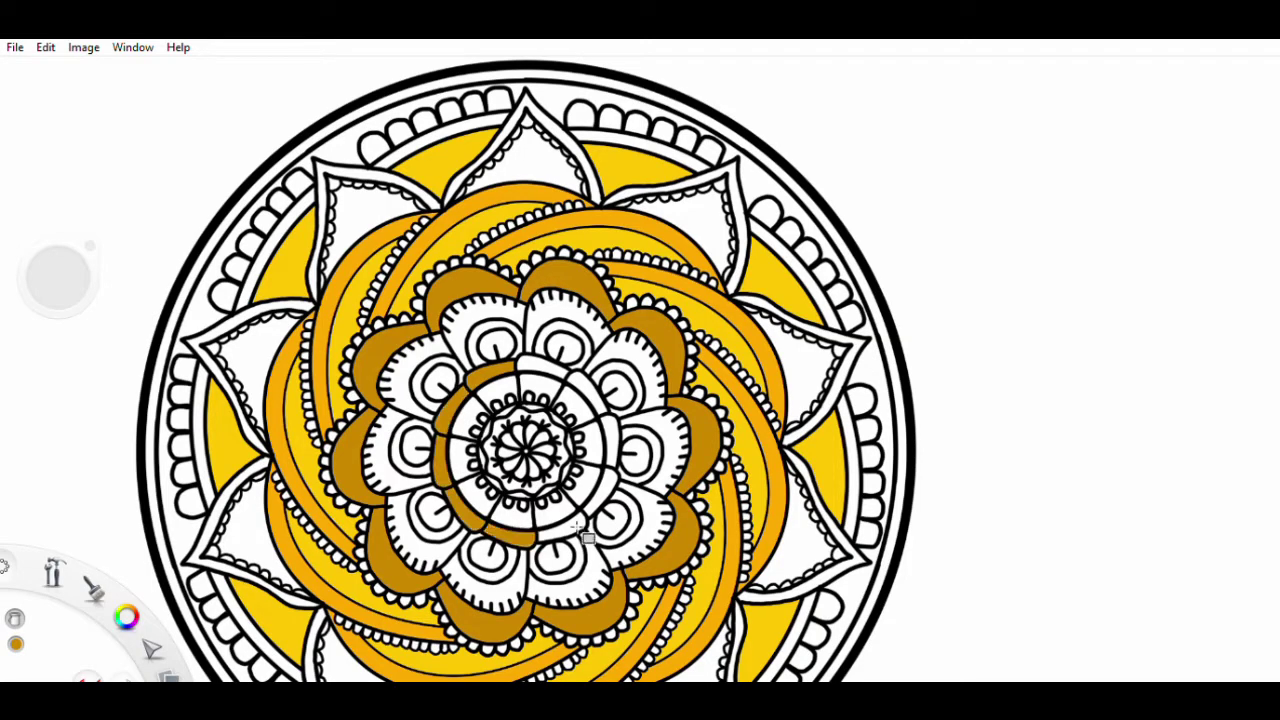
Step: Fill the borders of all the large pointed petals with dark ochre
{"action": "left_click_drag", "start_coordinate": [483, 135], "coordinate": [440, 380]}
{"action": "scroll", "coordinate": [520, 420], "scroll_direction": "down", "scroll_amount": 3}
{"action": "scroll", "coordinate": [446, 361], "scroll_direction": "up", "scroll_amount": 3}
{"action": "left_click", "coordinate": [335, 192]}
{"action": "left_click", "coordinate": [256, 383]}
{"action": "left_click", "coordinate": [520, 210]}
{"action": "left_click_drag", "start_coordinate": [750, 232], "coordinate": [894, 506]}
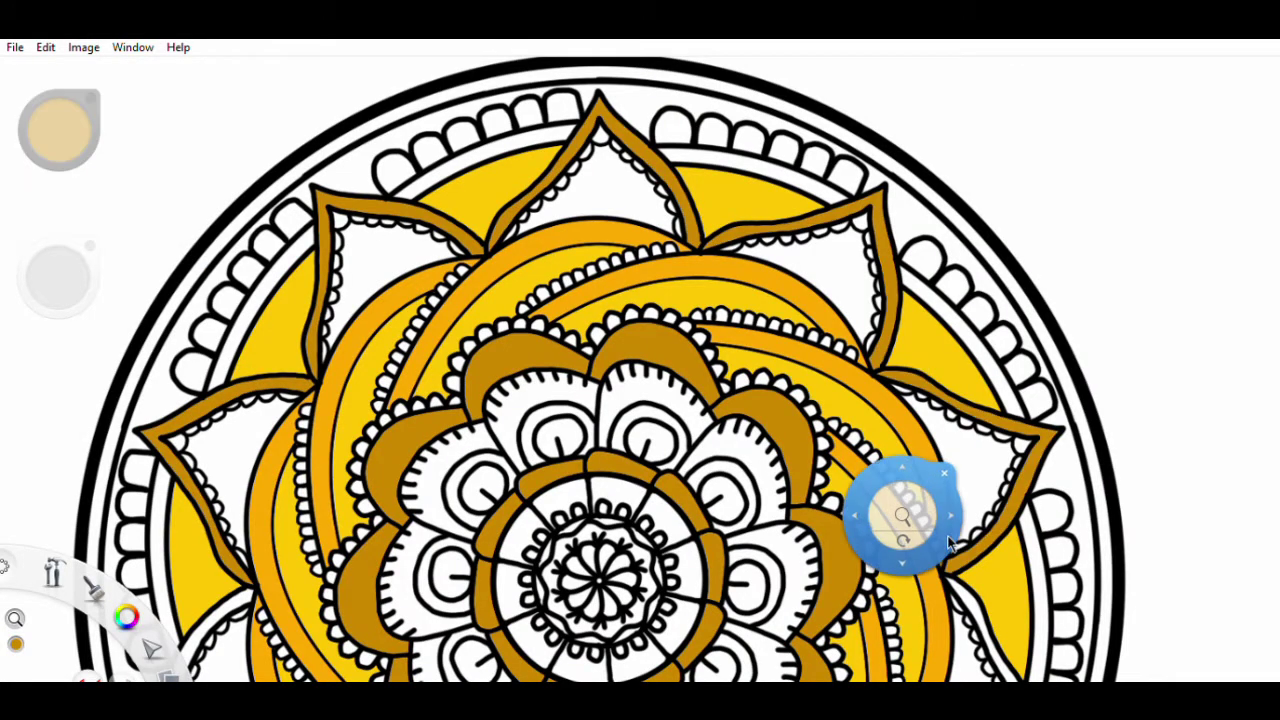
{"action": "scroll", "coordinate": [808, 354], "scroll_direction": "up", "scroll_amount": 2}
{"action": "scroll", "coordinate": [632, 622], "scroll_direction": "down", "scroll_amount": 2}
{"action": "scroll", "coordinate": [633, 622], "scroll_direction": "up", "scroll_amount": 1}
{"action": "left_click", "coordinate": [767, 512]}
{"action": "left_click", "coordinate": [430, 660]}
Step: Fill the background behind the outer scallops with a lighter golden yellow
{"action": "scroll", "coordinate": [549, 484], "scroll_direction": "down", "scroll_amount": 5}
{"action": "left_click_drag", "start_coordinate": [566, 365], "coordinate": [450, 268]}
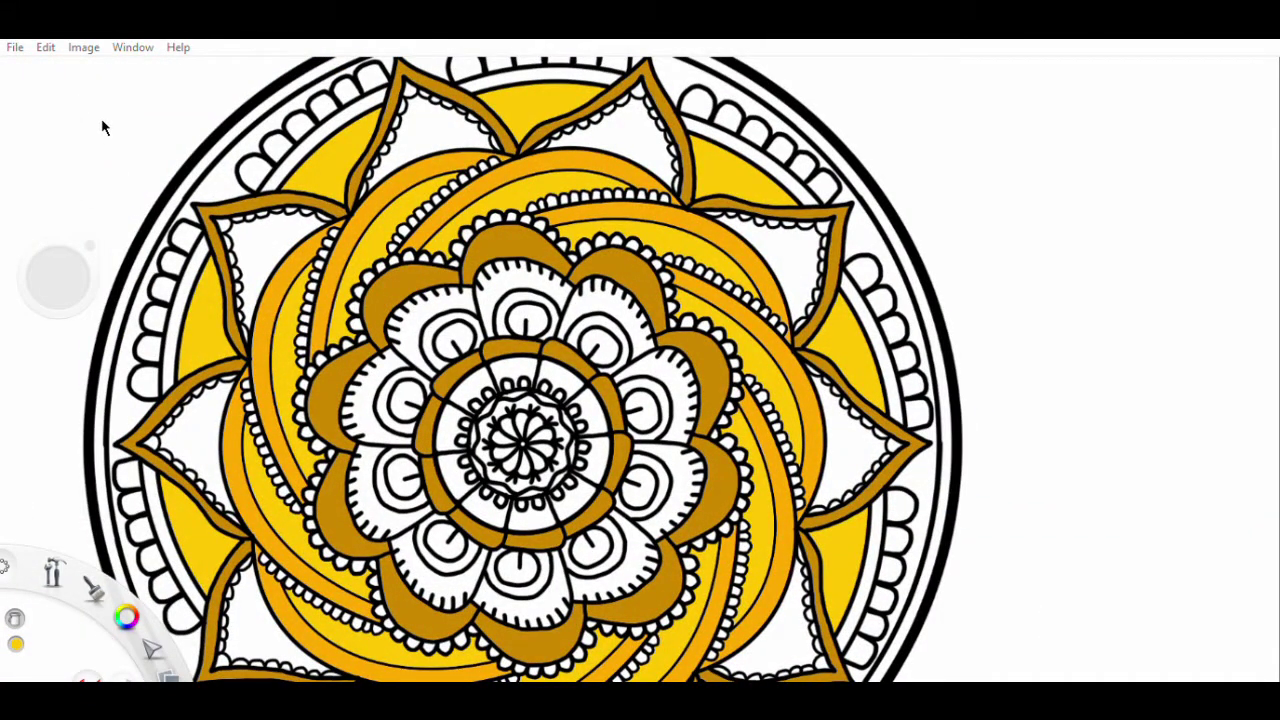
{"action": "left_click", "coordinate": [215, 165]}
Step: Fill the narrow arcs beneath the outer scallops and the thin outermost ring with orange
{"action": "left_click_drag", "start_coordinate": [465, 335], "coordinate": [71, 194]}
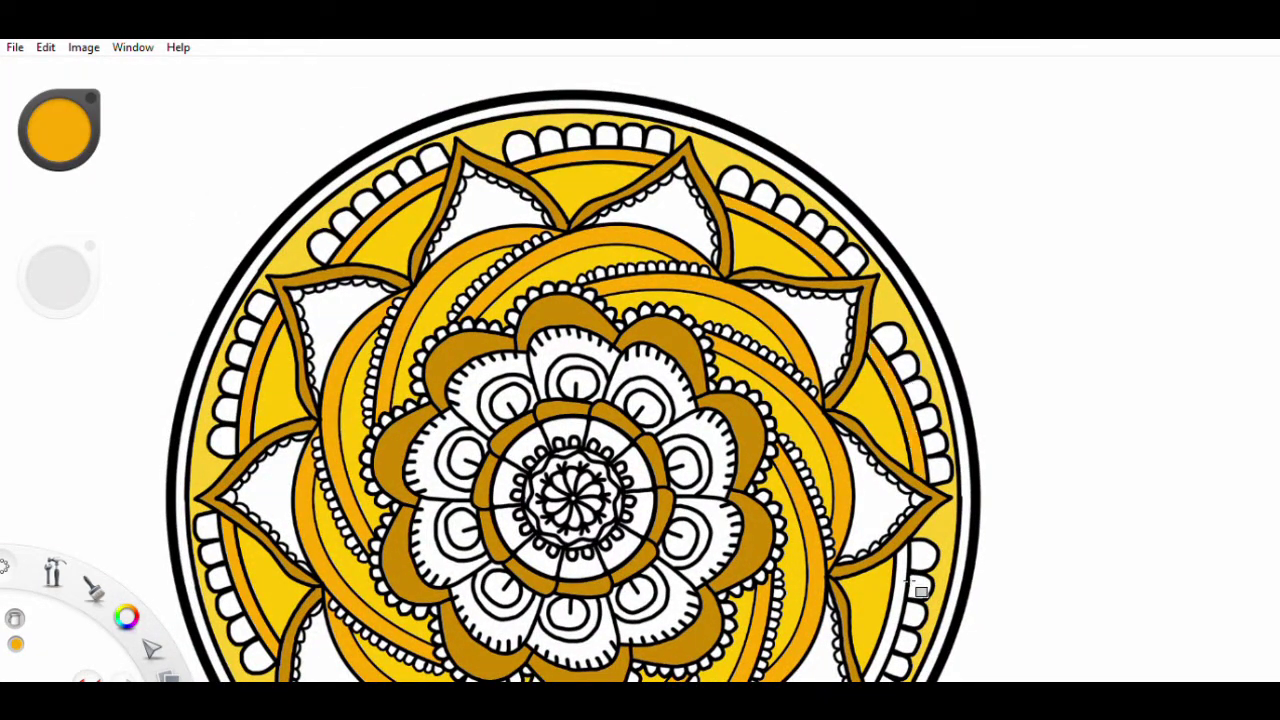
{"action": "left_click_drag", "start_coordinate": [1048, 508], "coordinate": [1045, 335]}
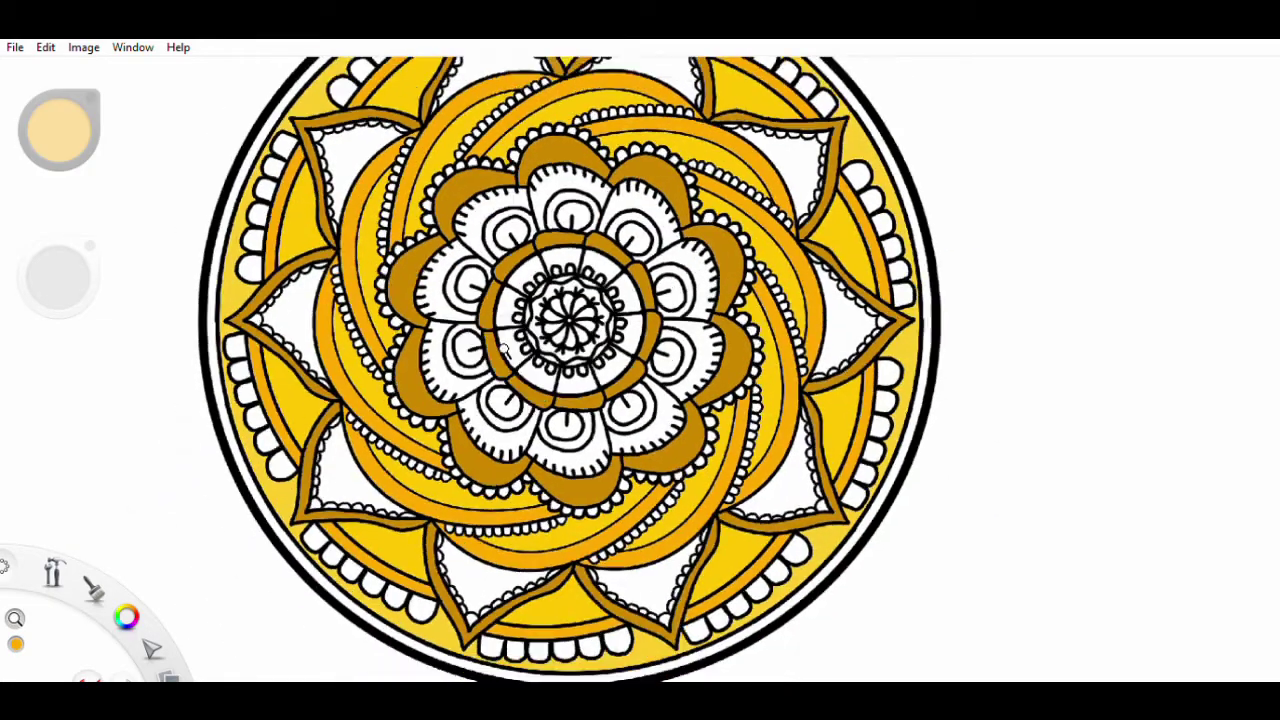
{"action": "left_click_drag", "start_coordinate": [503, 350], "coordinate": [323, 275]}
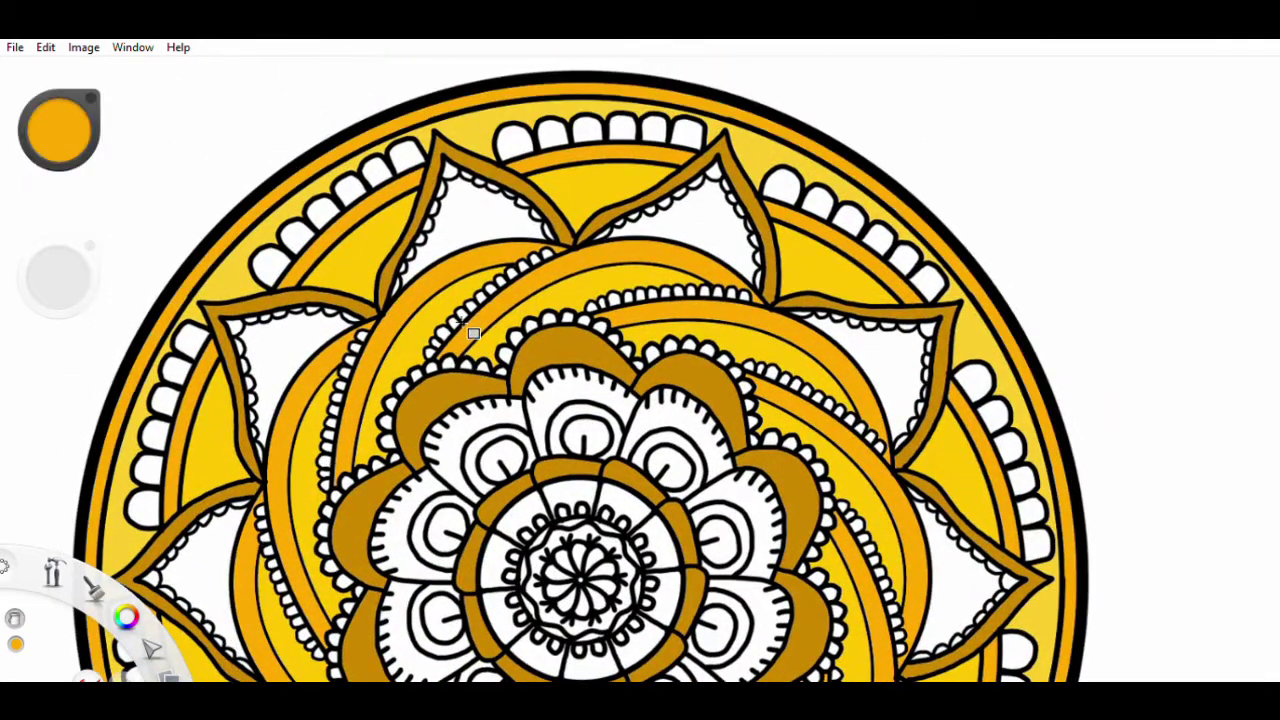
Step: Choose a bright yellow and fill the fringed inner petals of the central flower with it
{"action": "left_click_drag", "start_coordinate": [60, 128], "coordinate": [77, 194]}
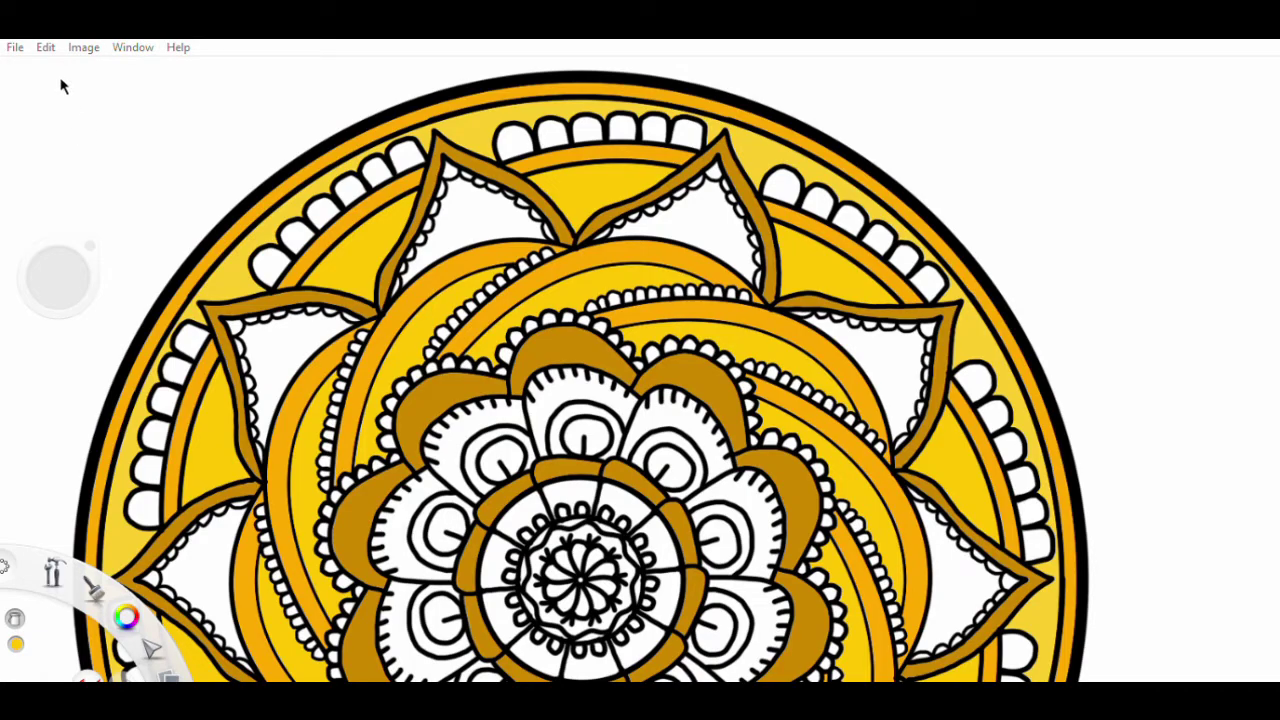
{"action": "scroll", "coordinate": [414, 322], "scroll_direction": "down", "scroll_amount": 3}
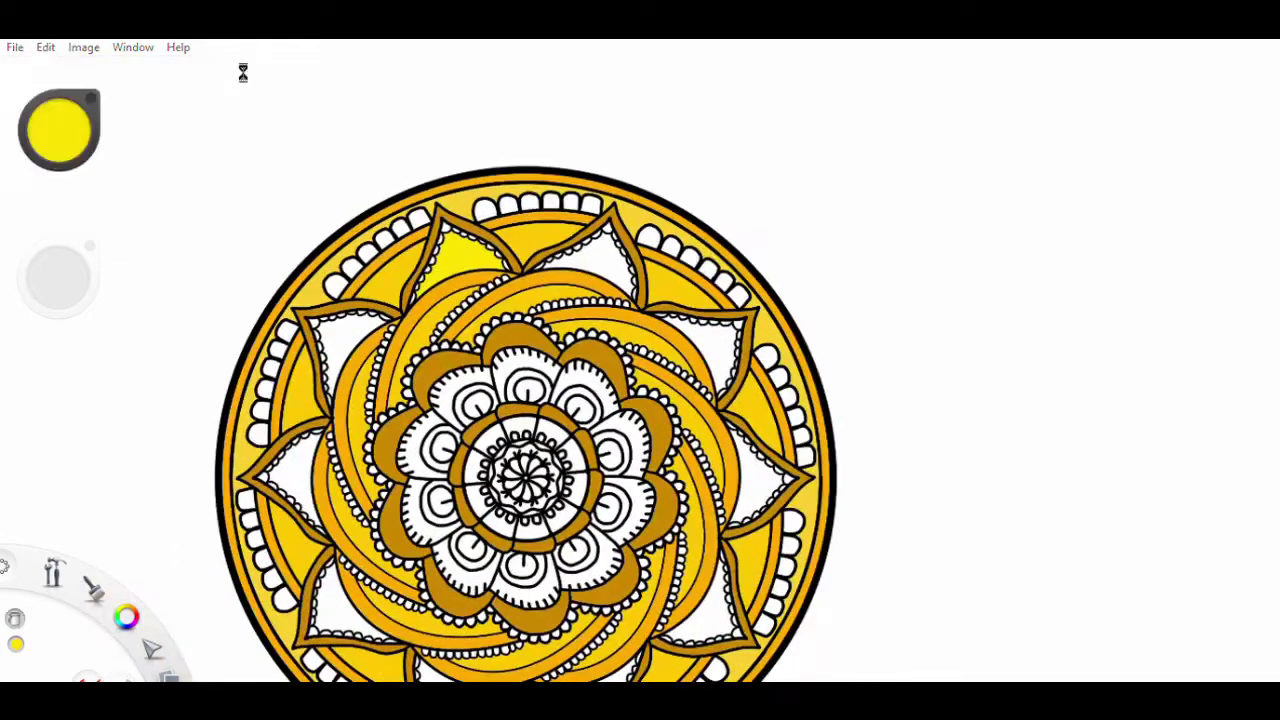
{"action": "scroll", "coordinate": [467, 360], "scroll_direction": "up", "scroll_amount": 3}
{"action": "left_click", "coordinate": [535, 300]}
{"action": "left_click", "coordinate": [415, 335]}
{"action": "left_click", "coordinate": [325, 460]}
{"action": "left_click", "coordinate": [335, 590]}
{"action": "left_click", "coordinate": [680, 325]}
{"action": "scroll", "coordinate": [784, 420], "scroll_direction": "down", "scroll_amount": 2}
{"action": "left_click", "coordinate": [860, 406]}
{"action": "left_click", "coordinate": [764, 573]}
{"action": "scroll", "coordinate": [640, 380], "scroll_direction": "down", "scroll_amount": 3}
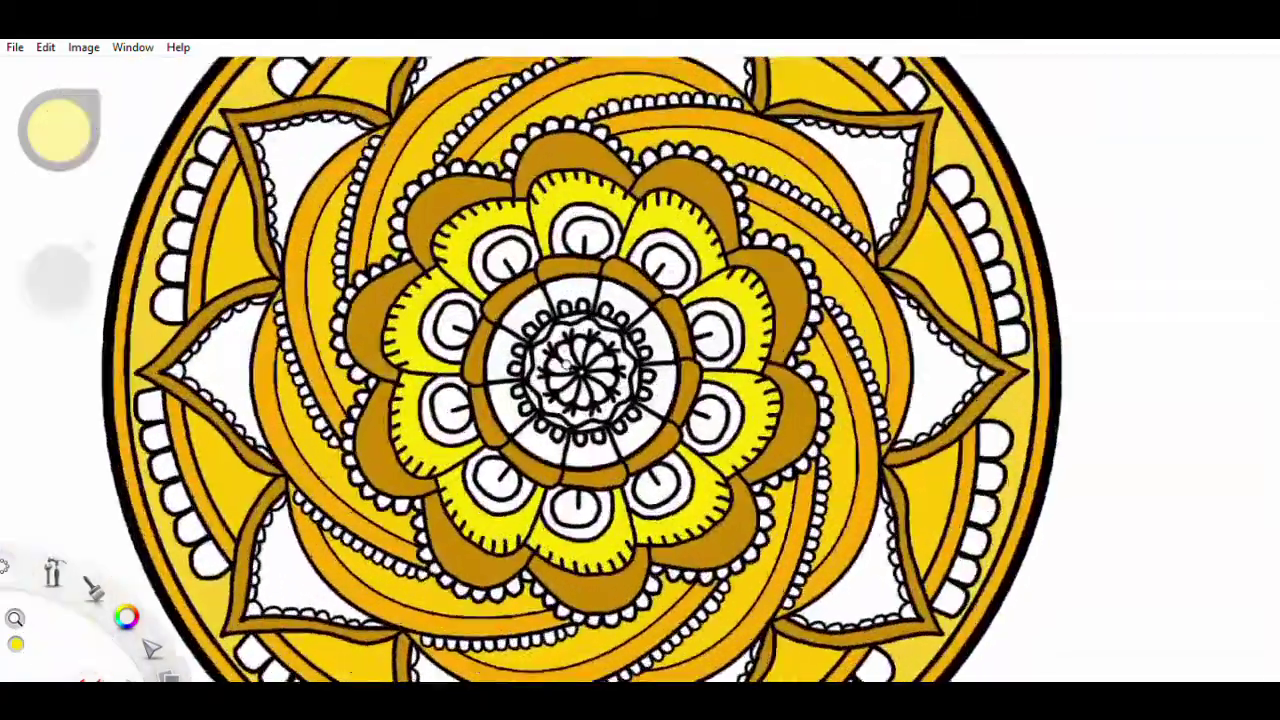
Step: Fill the wide segmented ring around the mandala's centre with orange
{"action": "scroll", "coordinate": [560, 360], "scroll_direction": "down", "scroll_amount": 3}
{"action": "left_click_drag", "start_coordinate": [59, 130], "coordinate": [80, 194]}
{"action": "scroll", "coordinate": [560, 360], "scroll_direction": "up", "scroll_amount": 3}
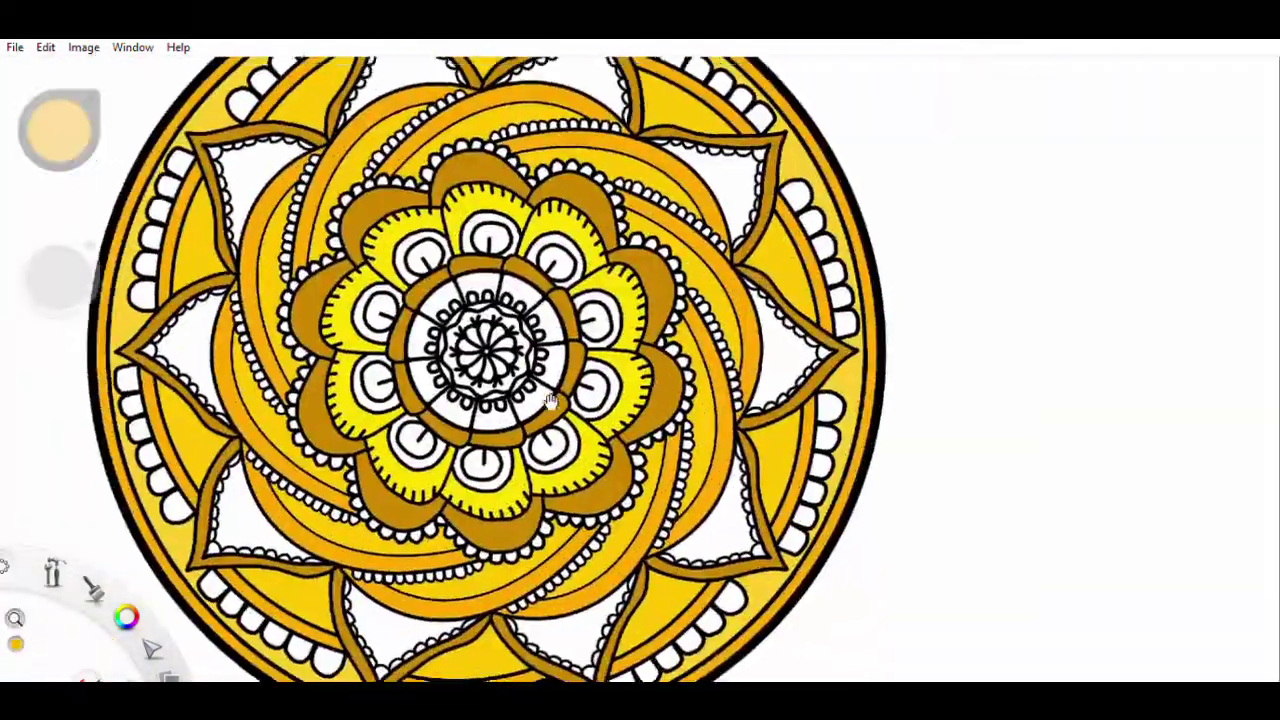
{"action": "left_click", "coordinate": [520, 318]}
{"action": "left_click", "coordinate": [572, 318]}
{"action": "left_click", "coordinate": [602, 348]}
{"action": "left_click", "coordinate": [598, 395]}
{"action": "left_click", "coordinate": [540, 444]}
{"action": "left_click", "coordinate": [504, 436]}
{"action": "left_click", "coordinate": [477, 408]}
{"action": "left_click", "coordinate": [473, 362]}
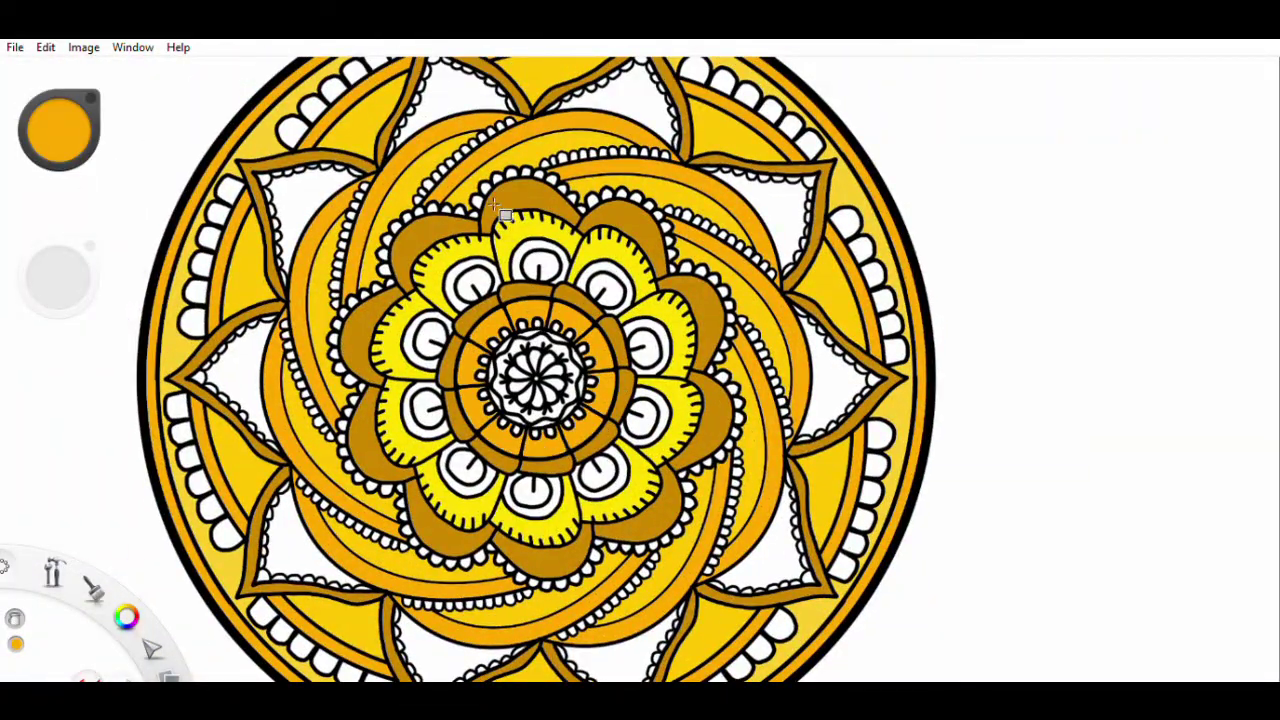
Step: Fill the small curved petals of the rosette at the mandala's centre with orange
{"action": "scroll", "coordinate": [527, 362], "scroll_direction": "up", "scroll_amount": 2}
{"action": "left_click", "coordinate": [522, 373]}
{"action": "left_click", "coordinate": [508, 385]}
{"action": "left_click", "coordinate": [493, 408]}
{"action": "left_click", "coordinate": [498, 433]}
{"action": "left_click", "coordinate": [538, 442]}
{"action": "left_click", "coordinate": [555, 433]}
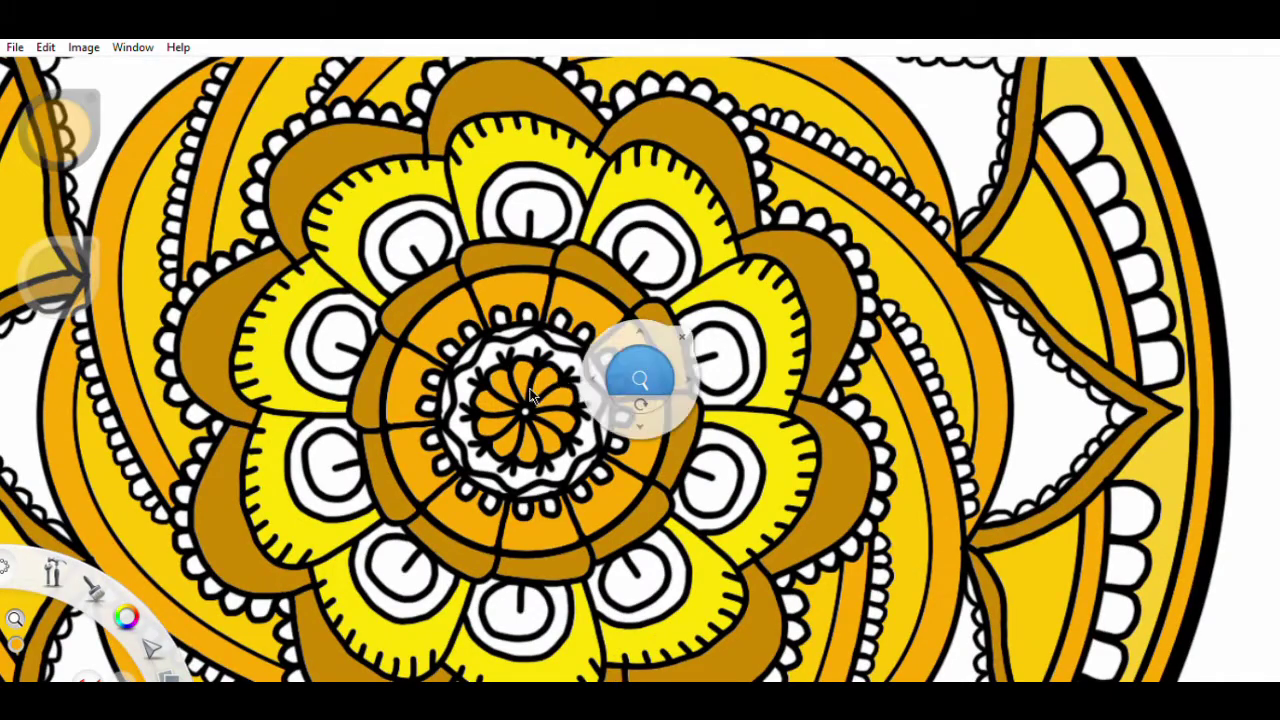
Step: Fill the small slivers along the wavy line enclosing the central rosette with bright yellow
{"action": "scroll", "coordinate": [542, 400], "scroll_direction": "down", "scroll_amount": 4}
{"action": "left_click_drag", "start_coordinate": [59, 130], "coordinate": [600, 350]}
{"action": "scroll", "coordinate": [563, 374], "scroll_direction": "up", "scroll_amount": 5}
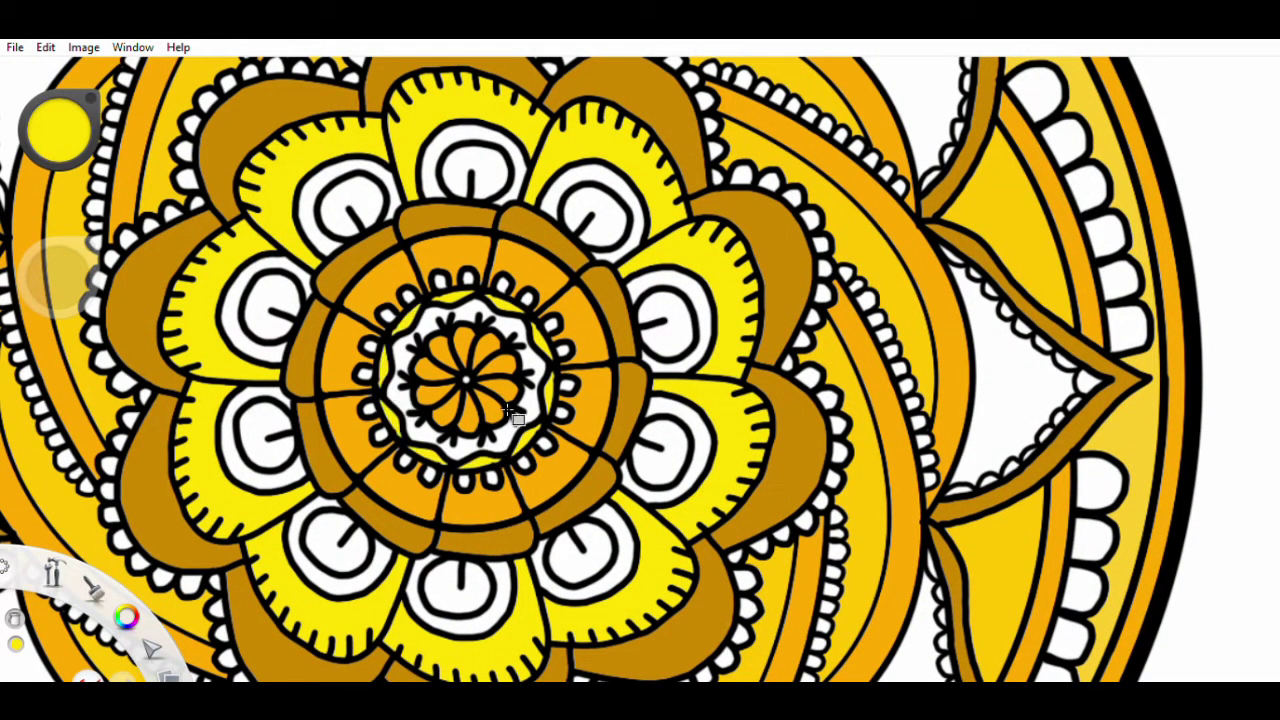
Step: Fill the inner circles inside the fringed flower petals with orange
{"action": "scroll", "coordinate": [440, 397], "scroll_direction": "down", "scroll_amount": 4}
{"action": "scroll", "coordinate": [600, 390], "scroll_direction": "up", "scroll_amount": 2}
{"action": "left_click_drag", "start_coordinate": [59, 130], "coordinate": [605, 260]}
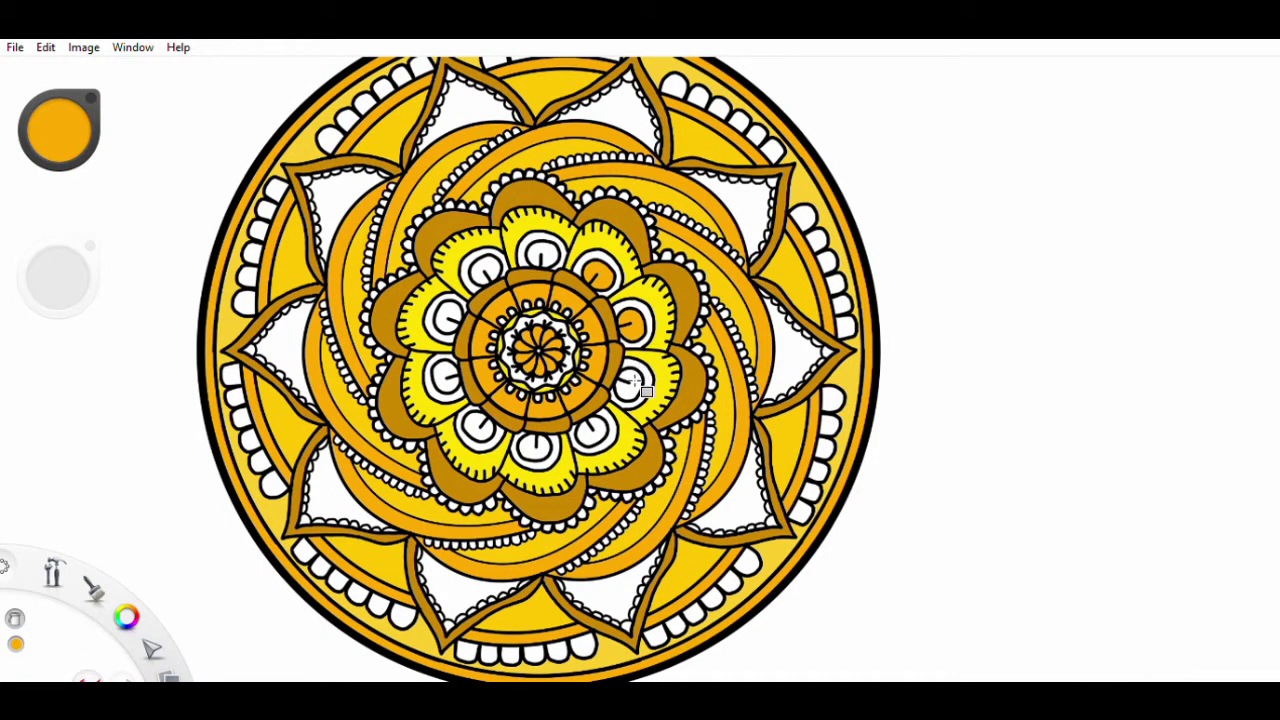
{"action": "left_click_drag", "start_coordinate": [546, 246], "coordinate": [462, 338]}
Step: Choose a soft light orange and fill the interiors of the large pointed petals with it
{"action": "scroll", "coordinate": [450, 330], "scroll_direction": "down", "scroll_amount": 3}
{"action": "scroll", "coordinate": [455, 335], "scroll_direction": "up", "scroll_amount": 2}
{"action": "scroll", "coordinate": [462, 338], "scroll_direction": "up", "scroll_amount": 1}
{"action": "mouse_move", "coordinate": [60, 122]}
{"action": "left_mouse_down"}
{"action": "mouse_move", "coordinate": [80, 197]}
{"action": "mouse_move", "coordinate": [68, 113]}
{"action": "mouse_move", "coordinate": [91, 104]}
{"action": "left_mouse_up"}
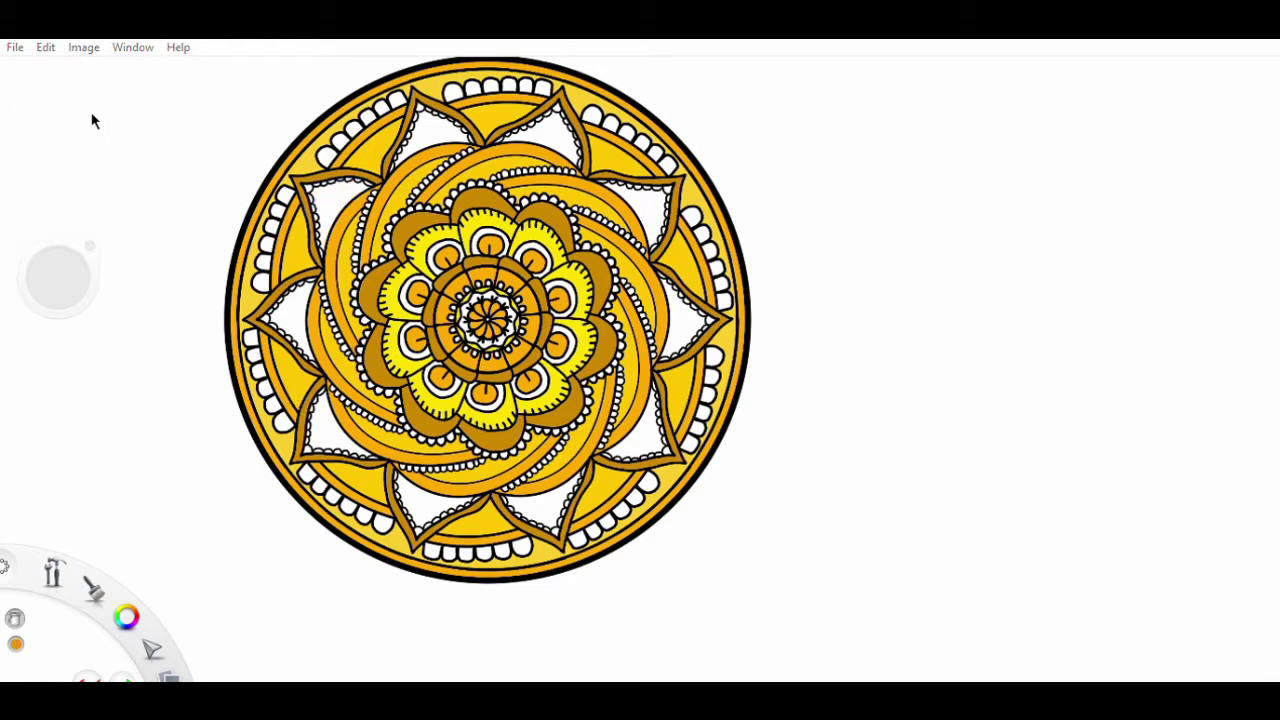
{"action": "left_click", "coordinate": [338, 214]}
{"action": "left_click", "coordinate": [292, 320]}
{"action": "left_click", "coordinate": [336, 424]}
{"action": "left_click", "coordinate": [432, 500]}
{"action": "left_click", "coordinate": [545, 500]}
{"action": "left_click", "coordinate": [642, 424]}
{"action": "left_click", "coordinate": [688, 318]}
{"action": "left_click", "coordinate": [650, 210]}
{"action": "left_click", "coordinate": [545, 135]}
{"action": "left_click", "coordinate": [431, 135]}
Step: Try filling the white scallops along the outer arcs with the same light orange as the pointed petals
{"action": "scroll", "coordinate": [757, 309], "scroll_direction": "down", "scroll_amount": 2}
{"action": "scroll", "coordinate": [710, 412], "scroll_direction": "up", "scroll_amount": 4}
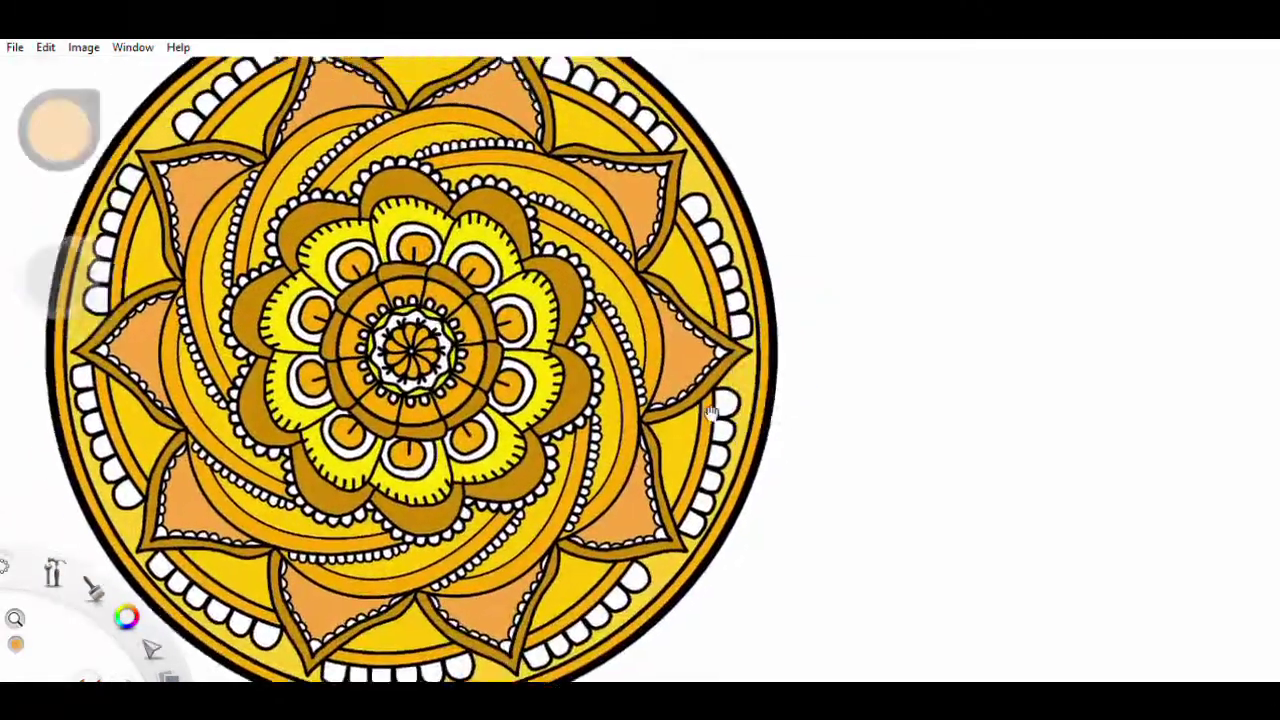
{"action": "left_click", "coordinate": [238, 256]}
{"action": "left_click", "coordinate": [212, 302]}
{"action": "left_click", "coordinate": [206, 350]}
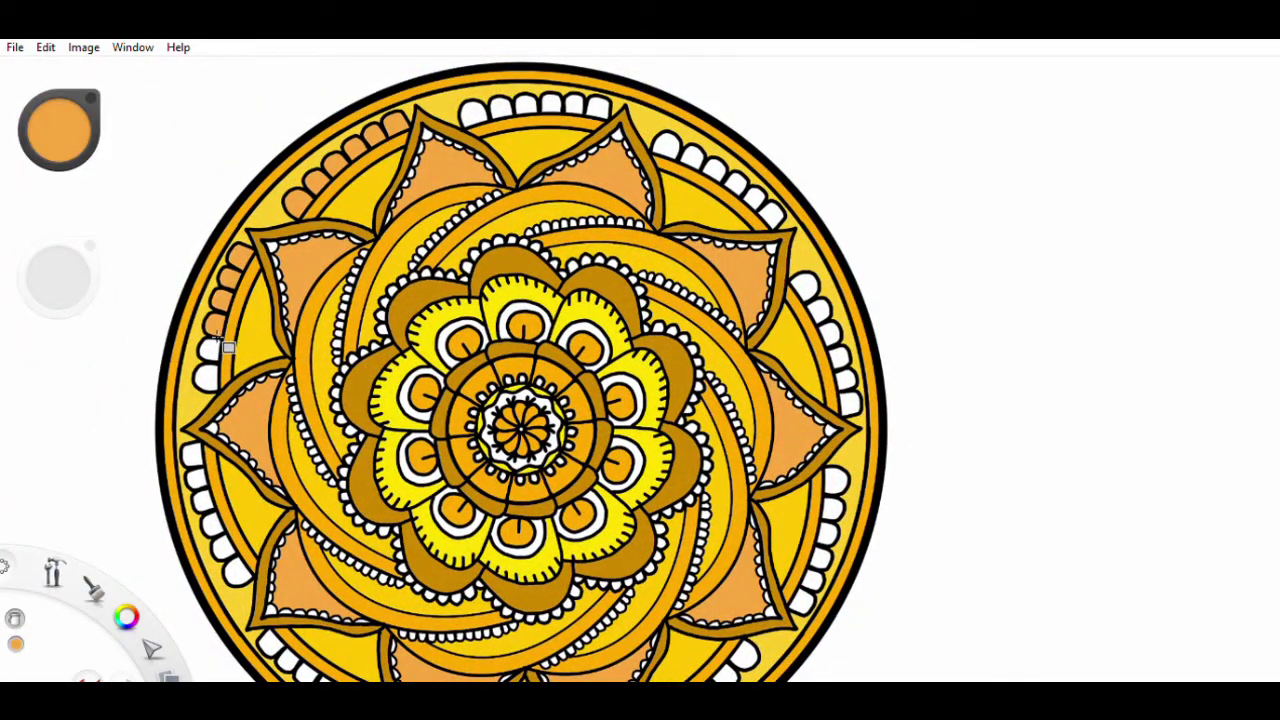
{"action": "left_click", "coordinate": [204, 376]}
{"action": "left_click", "coordinate": [192, 468]}
{"action": "left_click", "coordinate": [205, 512]}
{"action": "left_click", "coordinate": [238, 572]}
{"action": "left_click", "coordinate": [415, 446]}
{"action": "left_click", "coordinate": [429, 463]}
{"action": "left_click", "coordinate": [444, 477]}
{"action": "left_click", "coordinate": [464, 491]}
{"action": "left_click", "coordinate": [489, 504]}
{"action": "left_click", "coordinate": [516, 515]}
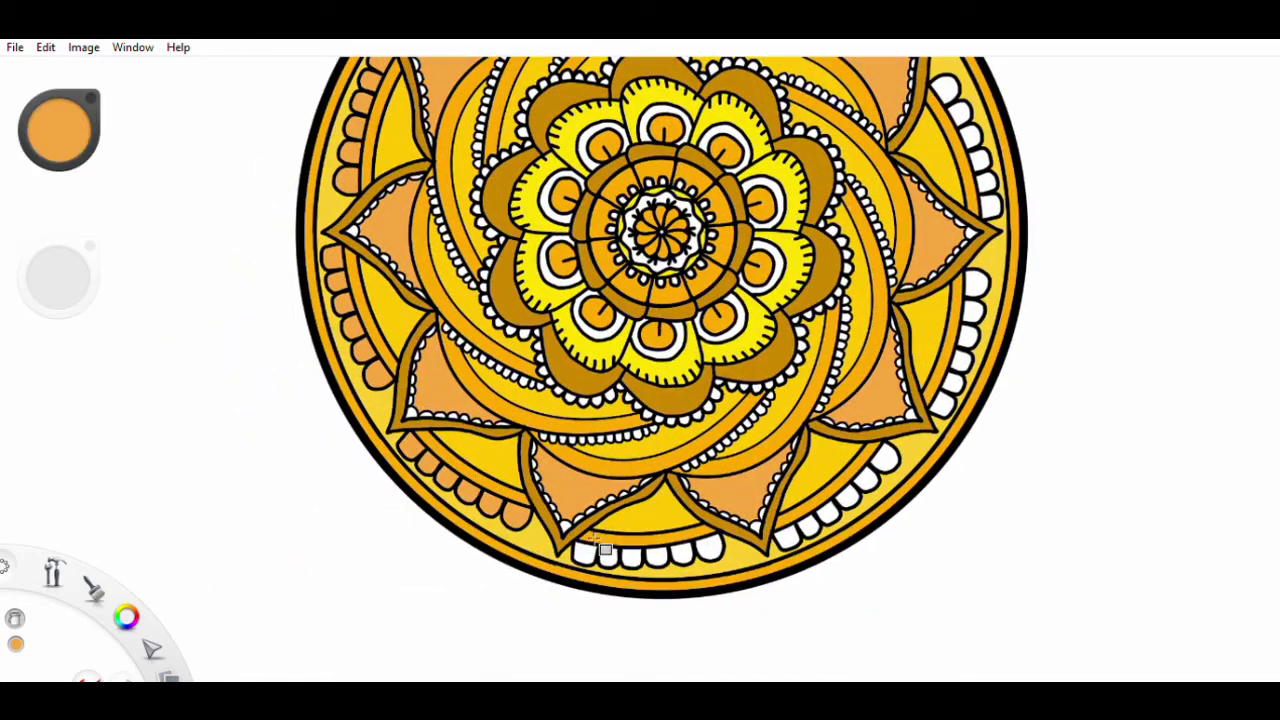
{"action": "left_click", "coordinate": [658, 552]}
{"action": "left_click", "coordinate": [683, 549]}
{"action": "left_click", "coordinate": [708, 546]}
{"action": "left_click", "coordinate": [788, 538]}
{"action": "left_click", "coordinate": [892, 457]}
{"action": "left_click", "coordinate": [942, 404]}
{"action": "left_click", "coordinate": [961, 371]}
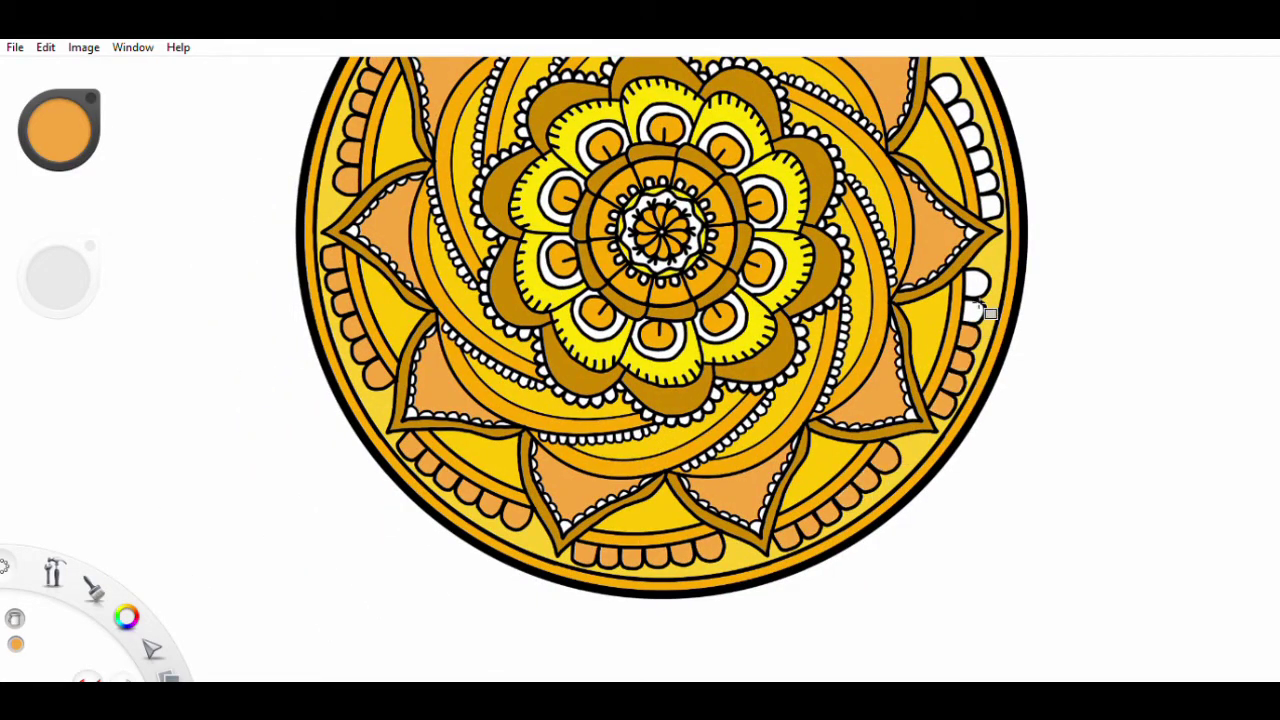
{"action": "left_click", "coordinate": [975, 324]}
{"action": "left_click", "coordinate": [979, 284]}
{"action": "scroll", "coordinate": [720, 534], "scroll_direction": "down", "scroll_amount": 3}
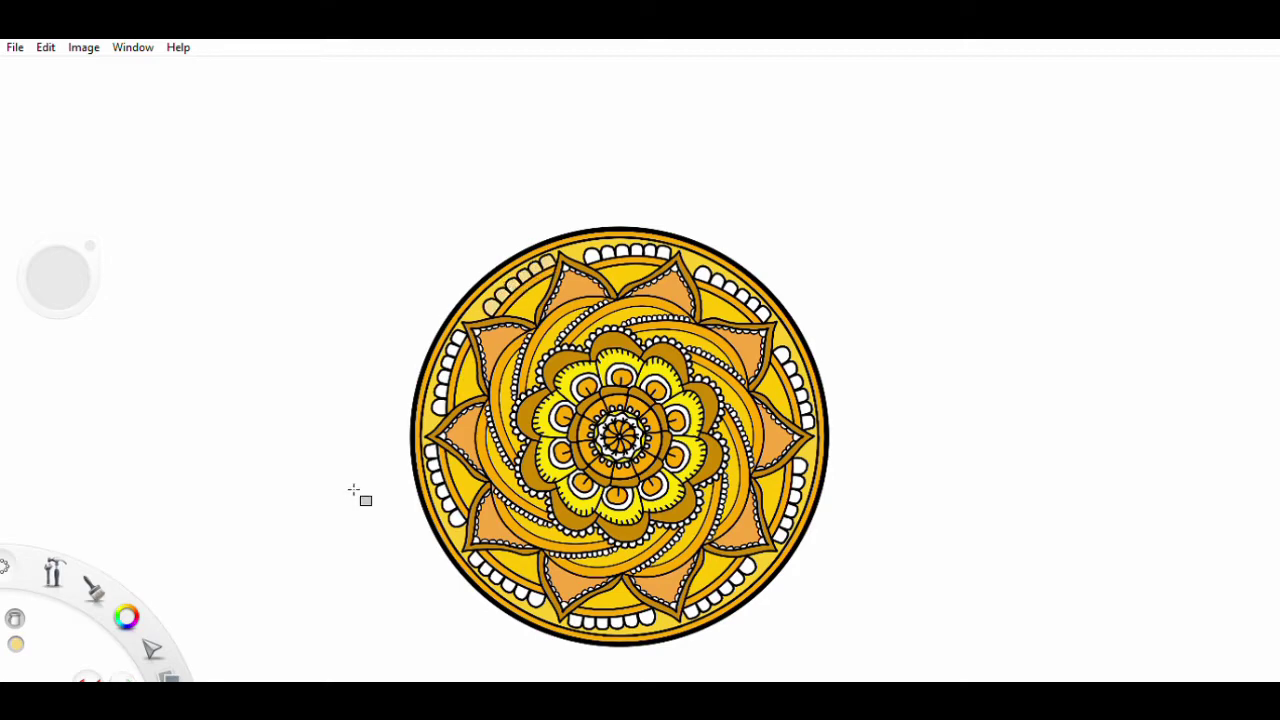
Step: Fill the white scallops along the outer arcs around the mandala with the current pale yellow-orange
{"action": "scroll", "coordinate": [480, 343], "scroll_direction": "up", "scroll_amount": 3}
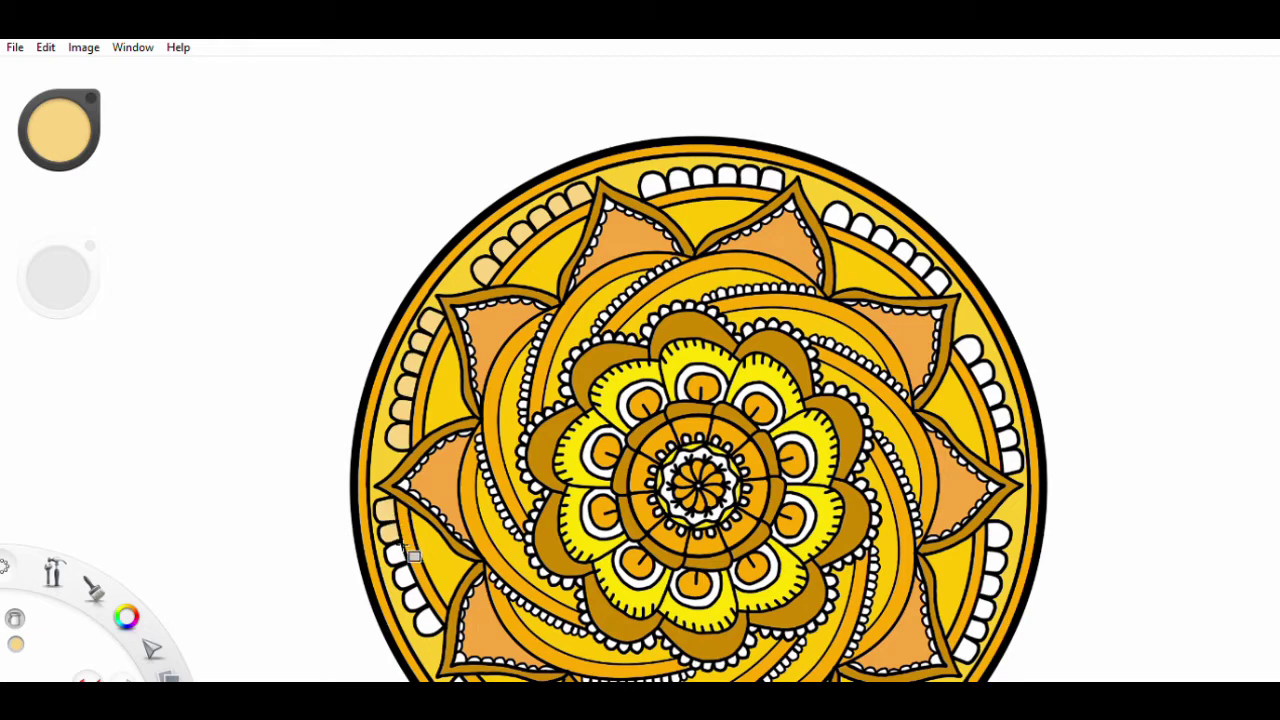
{"action": "left_click", "coordinate": [906, 247]}
{"action": "left_click", "coordinate": [924, 264]}
{"action": "left_click", "coordinate": [942, 282]}
{"action": "left_click", "coordinate": [968, 350]}
{"action": "left_click_drag", "start_coordinate": [1010, 435], "coordinate": [808, 266]}
{"action": "left_click", "coordinate": [810, 268]}
{"action": "left_click", "coordinate": [806, 300]}
{"action": "left_click", "coordinate": [795, 385]}
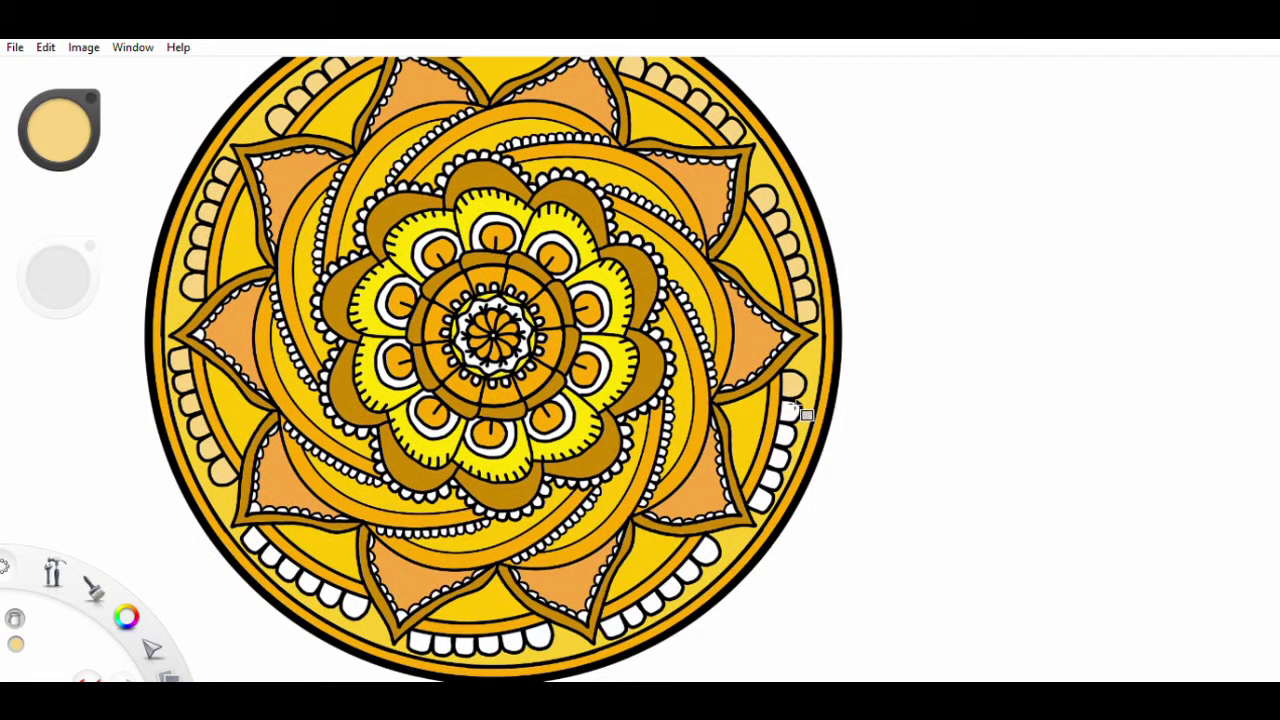
{"action": "left_click", "coordinate": [797, 412]}
{"action": "left_click", "coordinate": [792, 437]}
{"action": "left_click", "coordinate": [785, 465]}
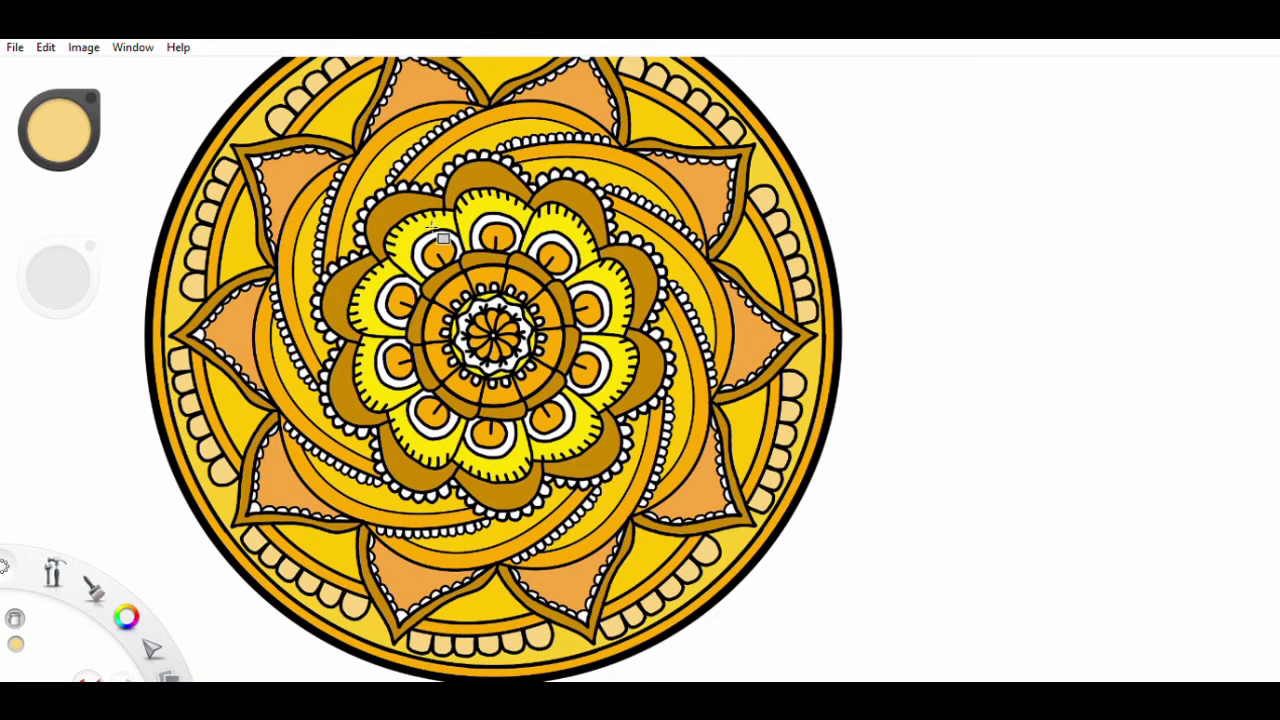
Step: Fill the white rings around the orange circles in the fringed flower petals with the same pale yellow-orange
{"action": "scroll", "coordinate": [432, 228], "scroll_direction": "up", "scroll_amount": 3}
{"action": "left_click", "coordinate": [463, 290]}
{"action": "left_click", "coordinate": [405, 358]}
{"action": "left_click", "coordinate": [402, 448]}
{"action": "left_click", "coordinate": [458, 530]}
{"action": "left_click", "coordinate": [543, 555]}
{"action": "left_click", "coordinate": [642, 557]}
{"action": "left_click", "coordinate": [680, 478]}
{"action": "left_click", "coordinate": [690, 385]}
{"action": "left_click", "coordinate": [637, 305]}
{"action": "left_click", "coordinate": [552, 280]}
{"action": "scroll", "coordinate": [650, 354], "scroll_direction": "down", "scroll_amount": 5}
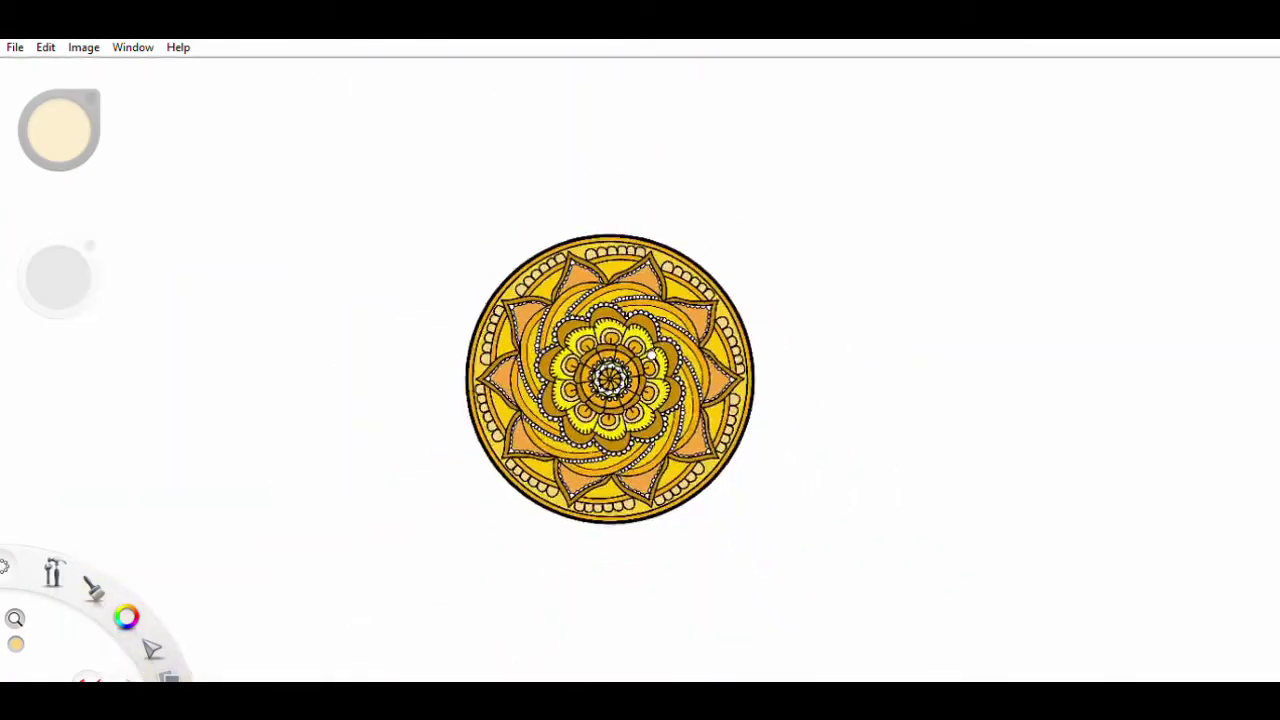